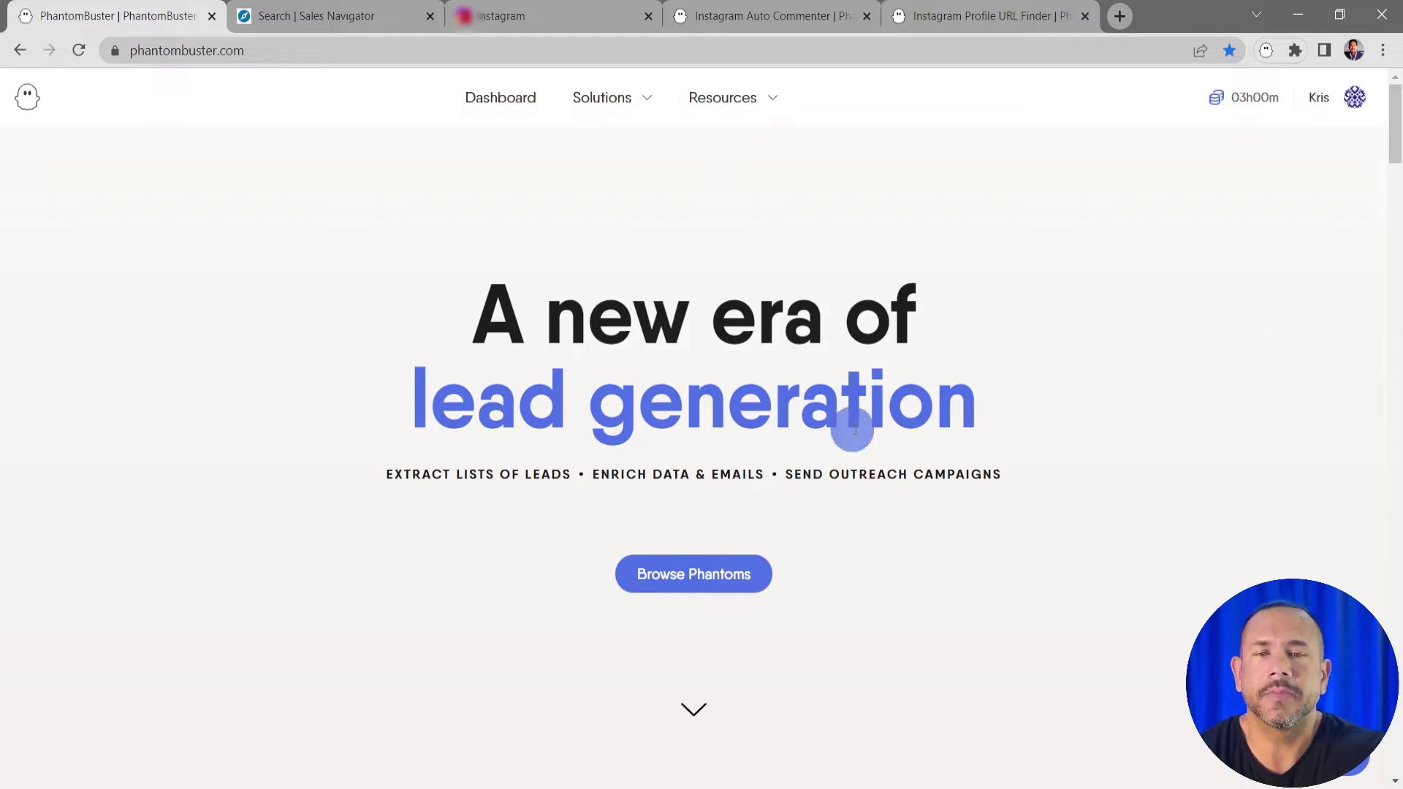
- Filter the phantom library by Sales Navigator and open the Sales Navigator Search to Emails flow
{"action": "left_click", "coordinate": [739, 573]}
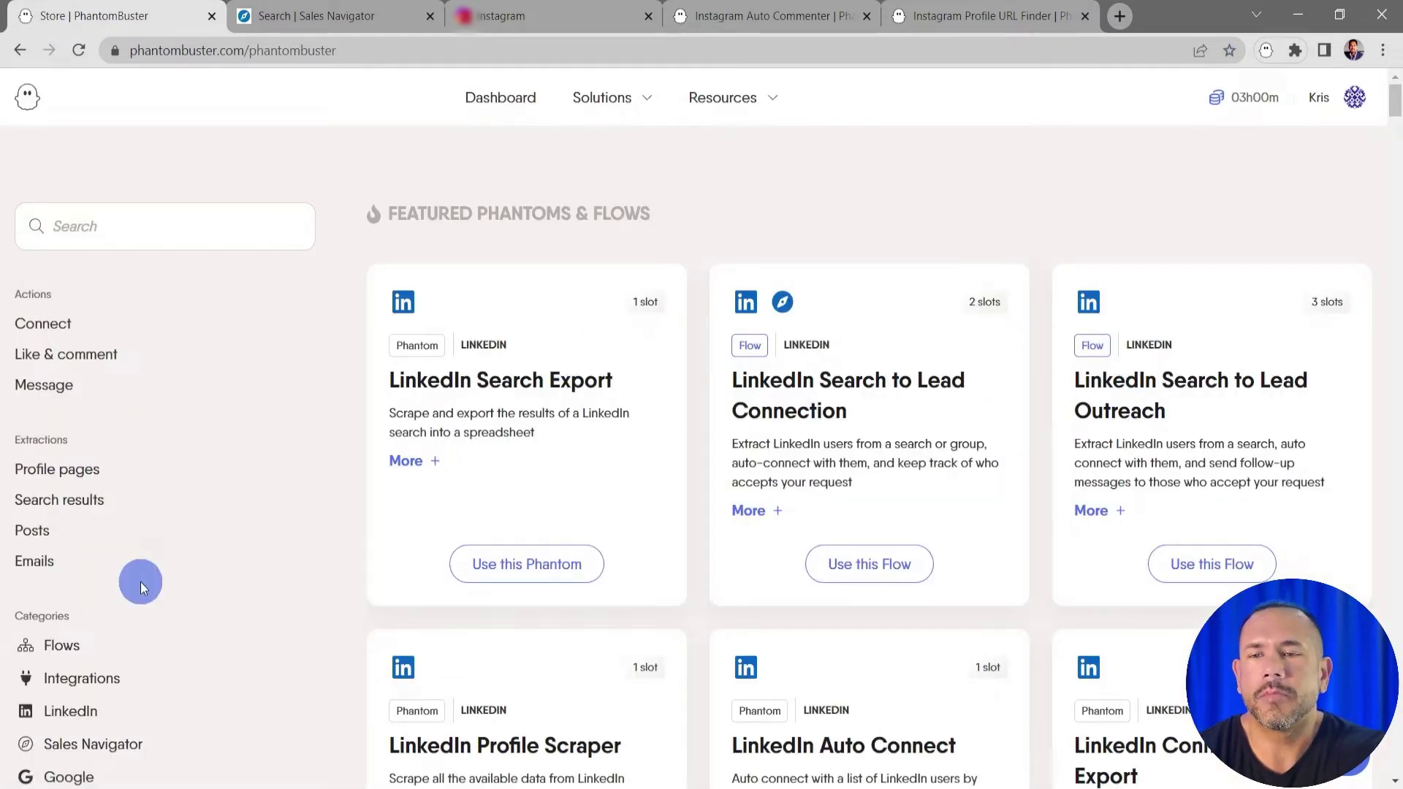
{"action": "scroll", "coordinate": [141, 582], "scroll_direction": "down", "scroll_amount": 1}
{"action": "left_click", "coordinate": [73, 646]}
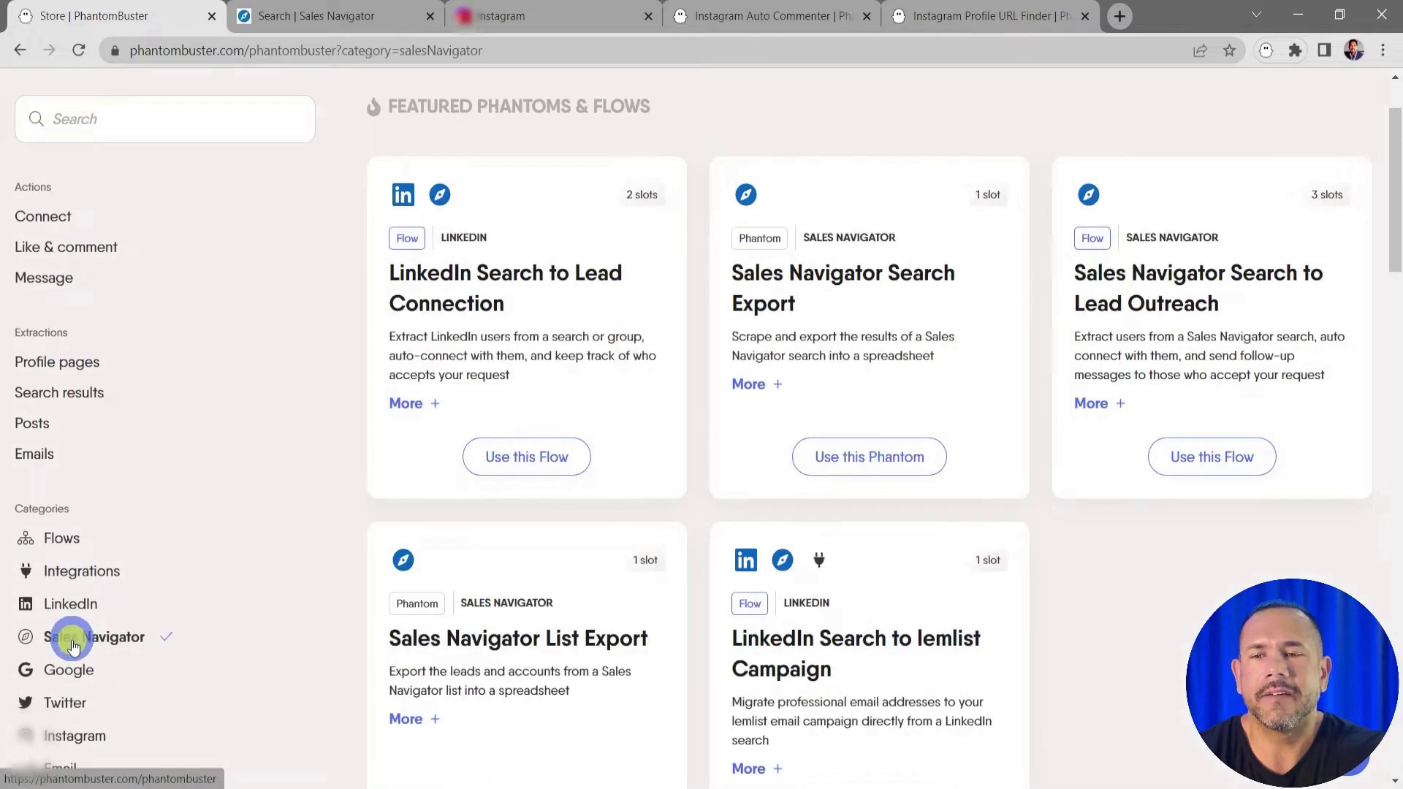
{"action": "scroll", "coordinate": [691, 504], "scroll_direction": "down", "scroll_amount": 10}
{"action": "scroll", "coordinate": [691, 504], "scroll_direction": "down", "scroll_amount": 10}
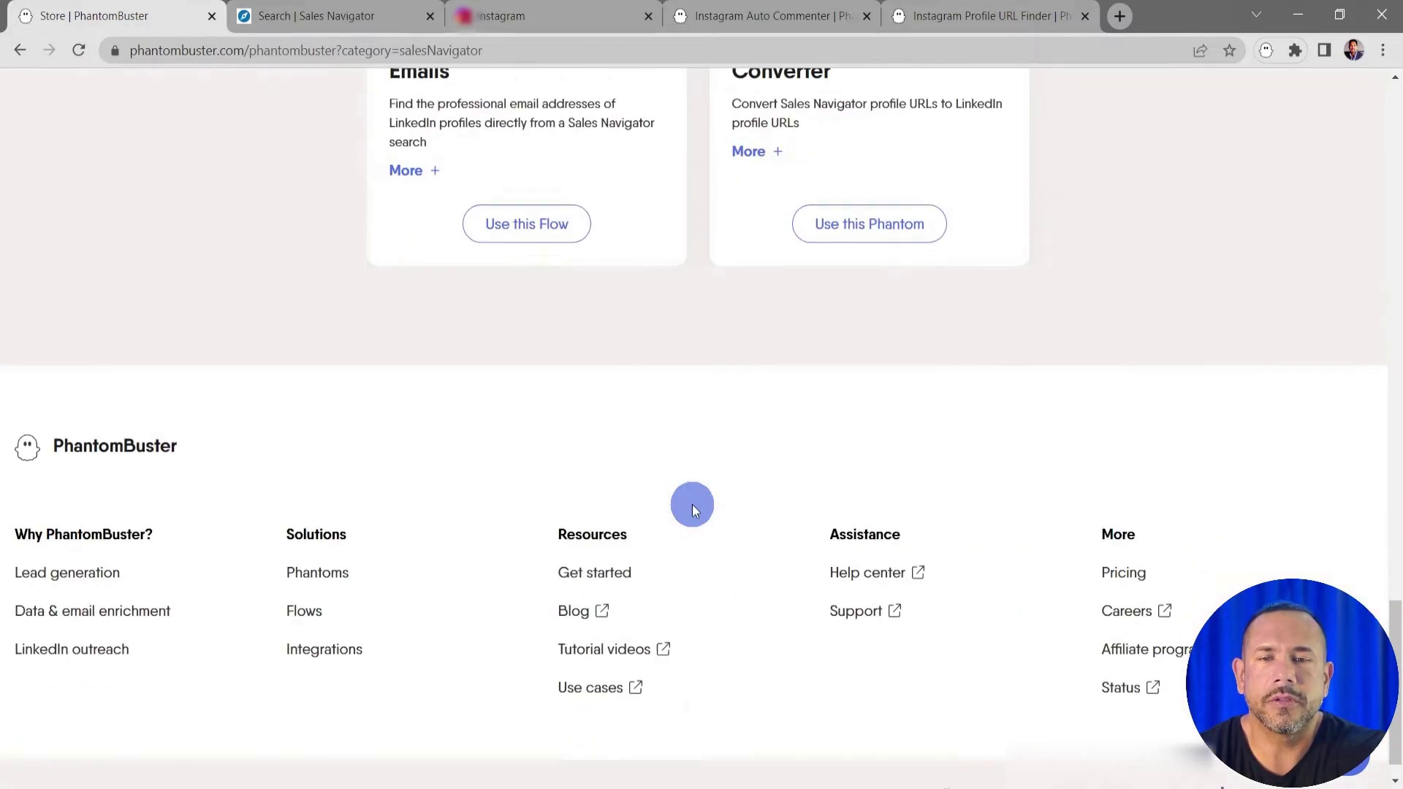
{"action": "scroll", "coordinate": [692, 504], "scroll_direction": "up", "scroll_amount": 3}
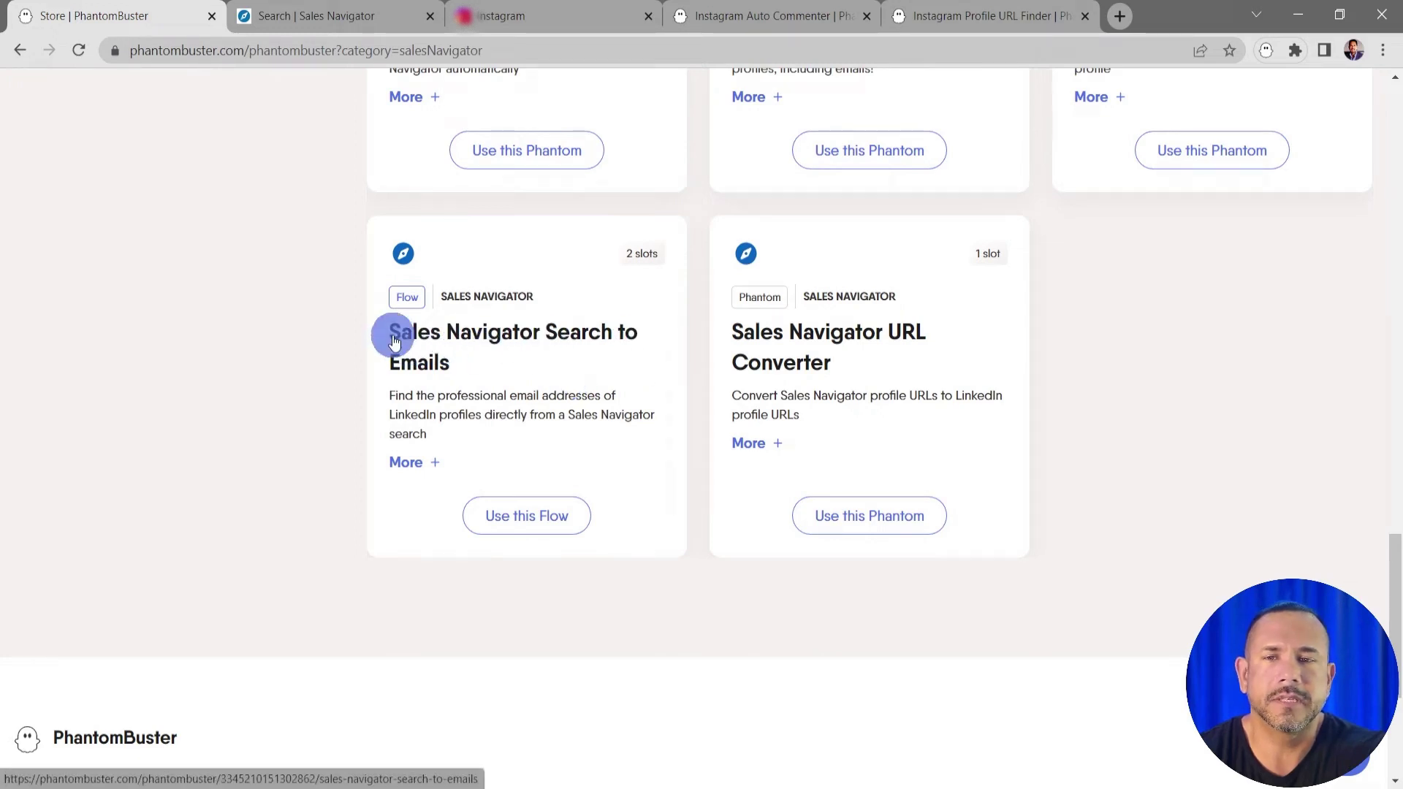
{"action": "left_click", "coordinate": [428, 360]}
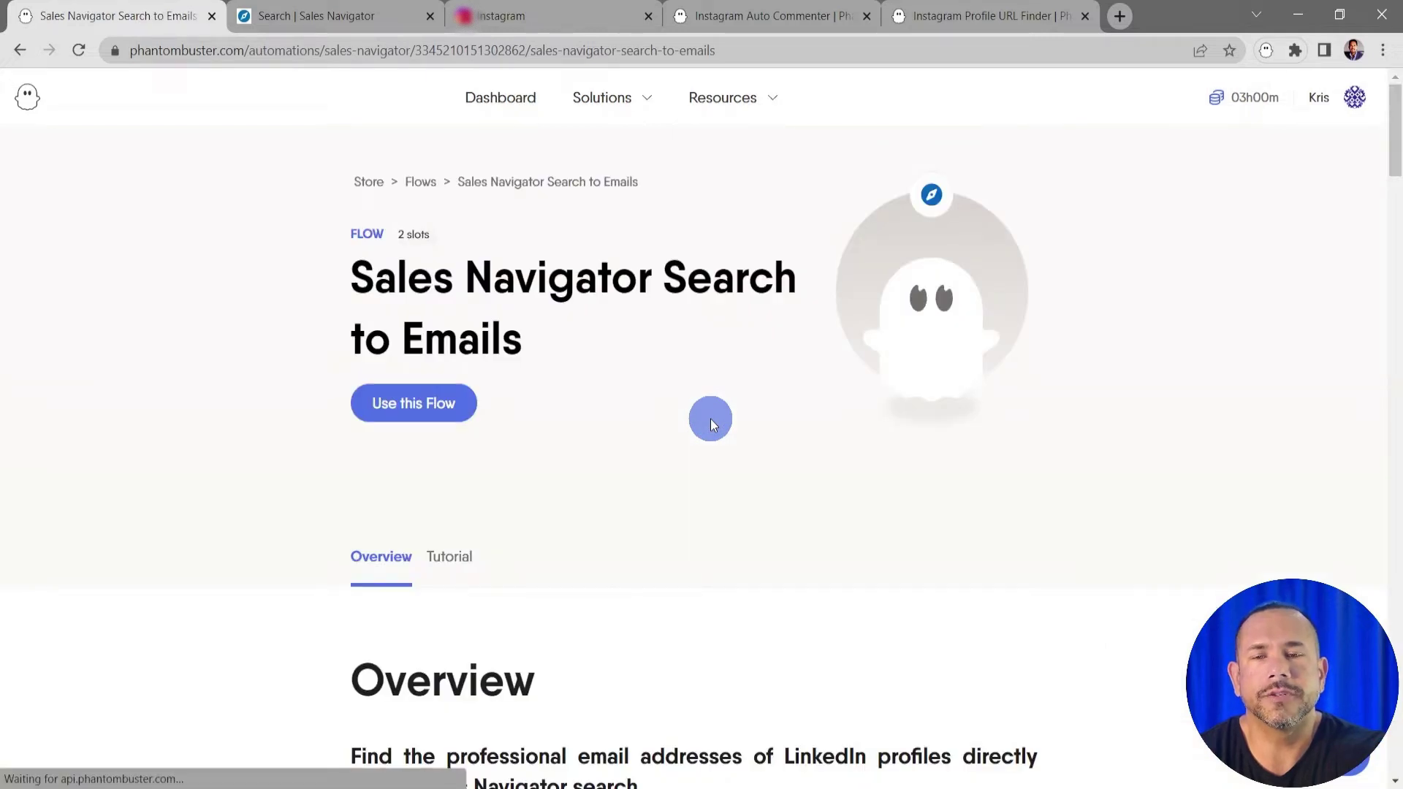
- Read the flow's Tutorial on connecting LinkedIn via the browser extension
{"action": "scroll", "coordinate": [710, 418], "scroll_direction": "down", "scroll_amount": 2}
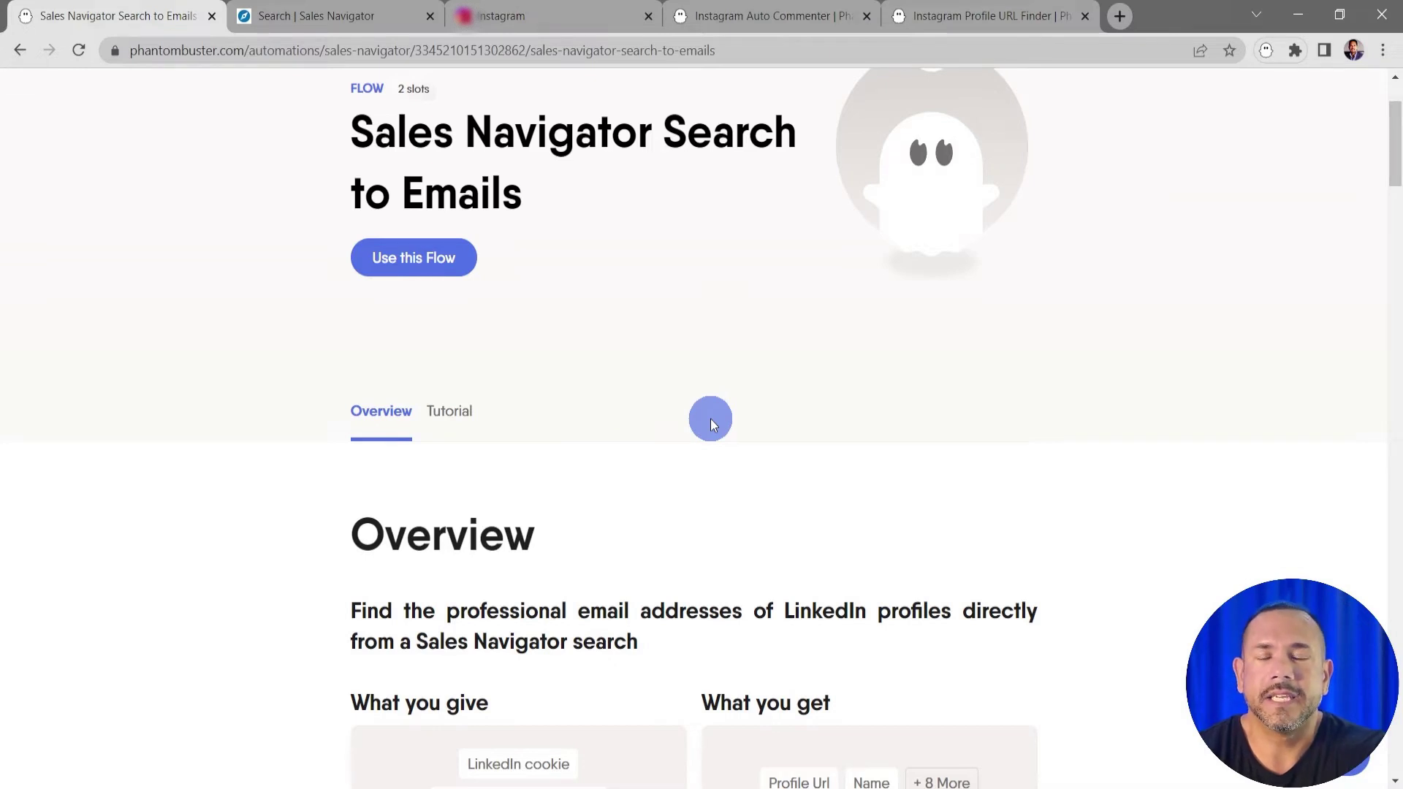
{"action": "left_click", "coordinate": [449, 411]}
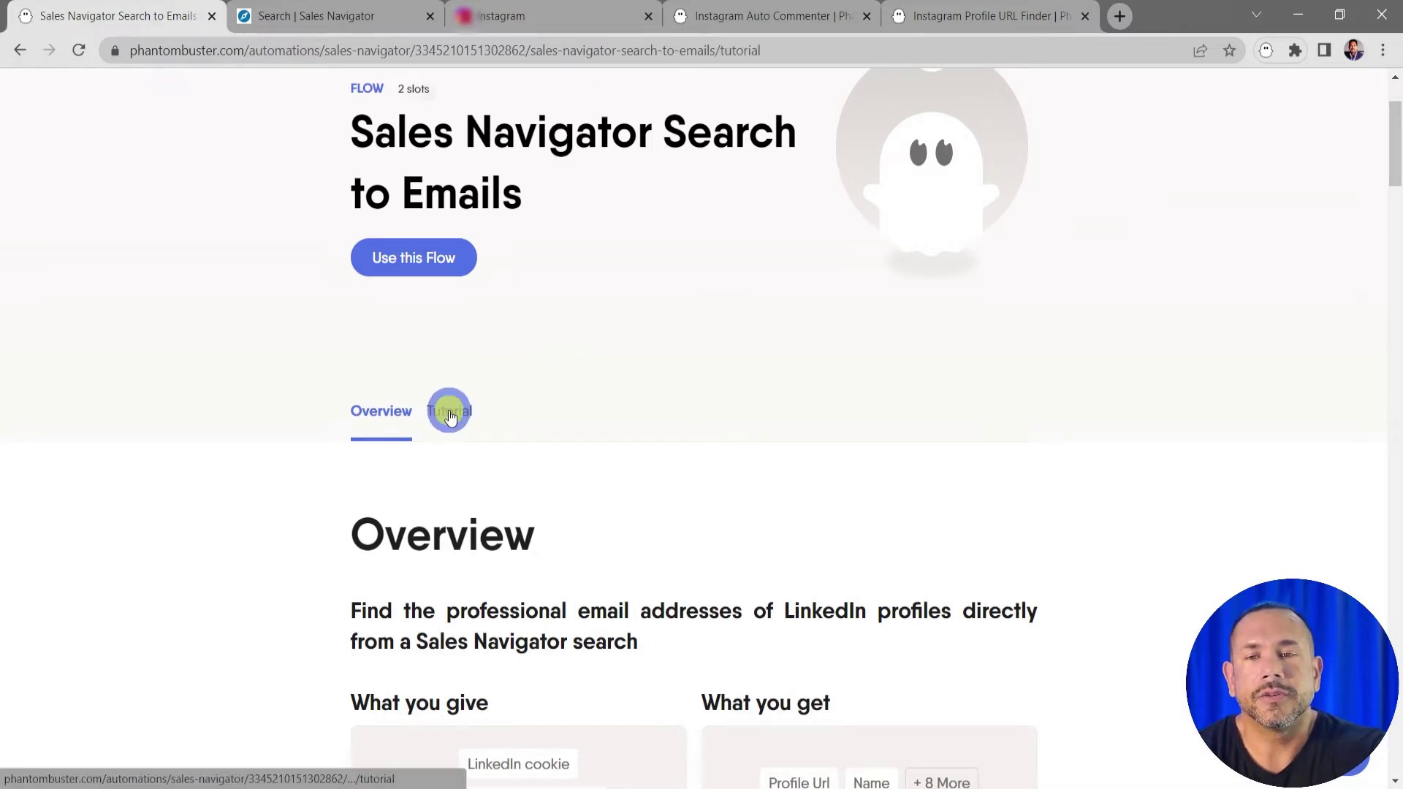
{"action": "scroll", "coordinate": [726, 431], "scroll_direction": "down", "scroll_amount": 3}
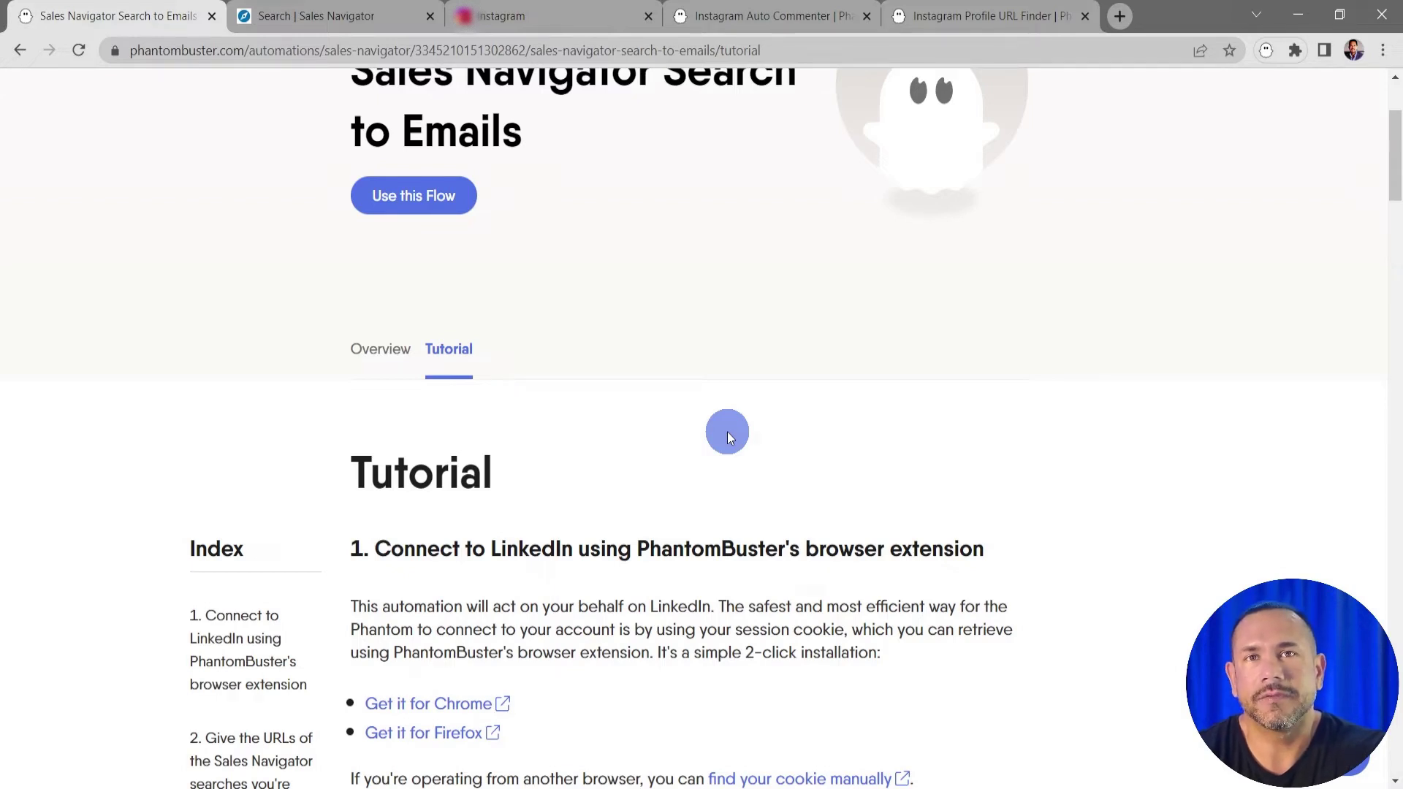
{"action": "scroll", "coordinate": [726, 431], "scroll_direction": "up", "scroll_amount": 3}
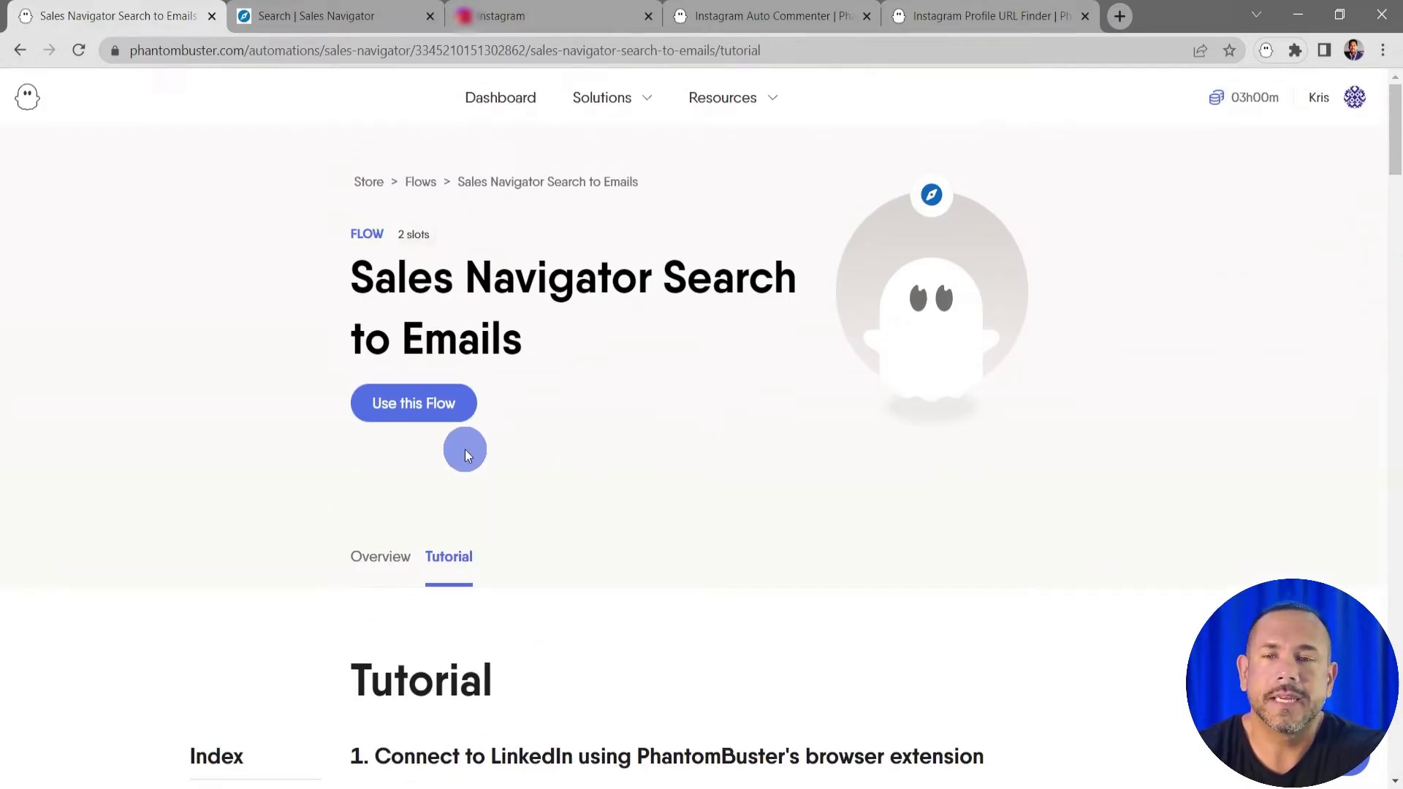
- Start using the flow and connect it to the Sales Navigator account via the session cookie
{"action": "left_click", "coordinate": [432, 413]}
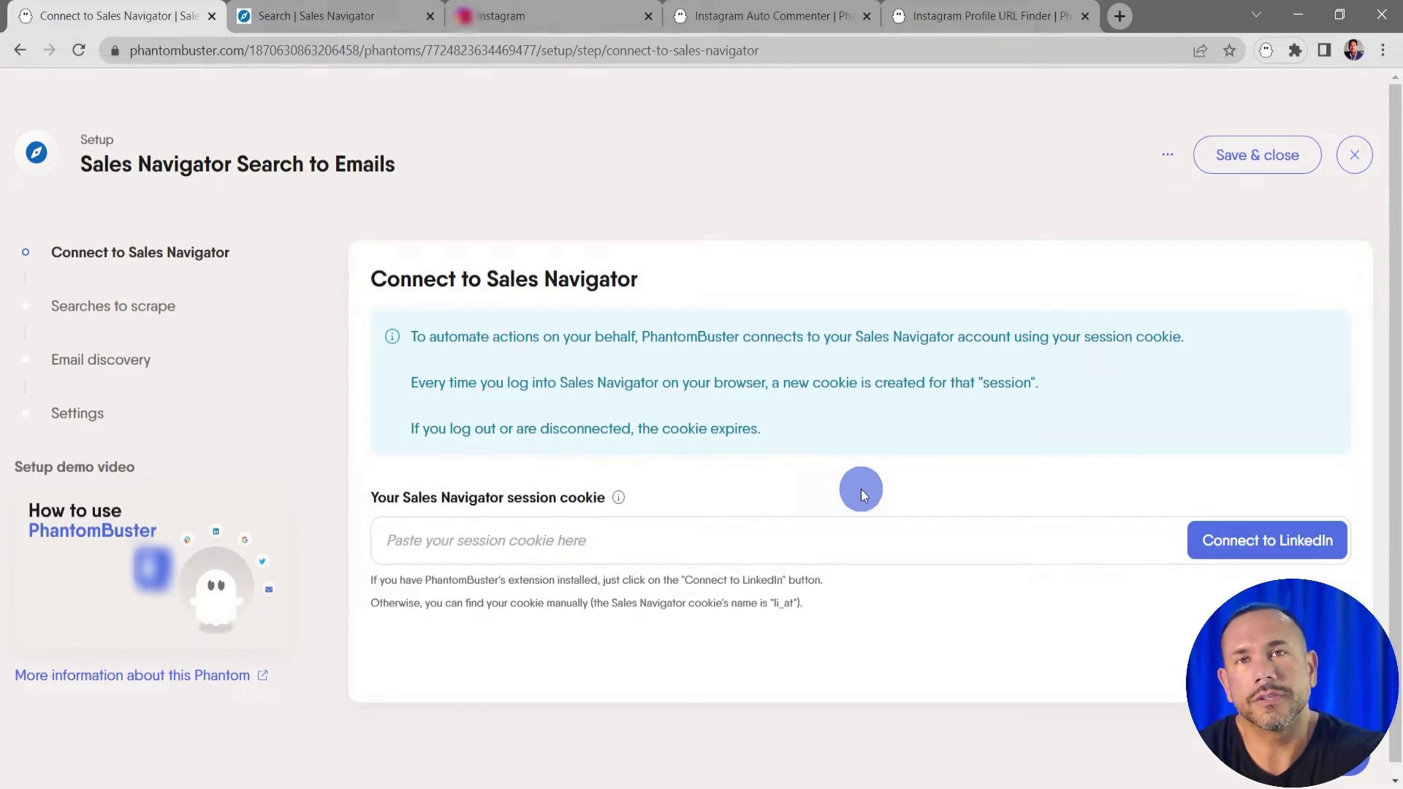
{"action": "left_click", "coordinate": [1249, 548]}
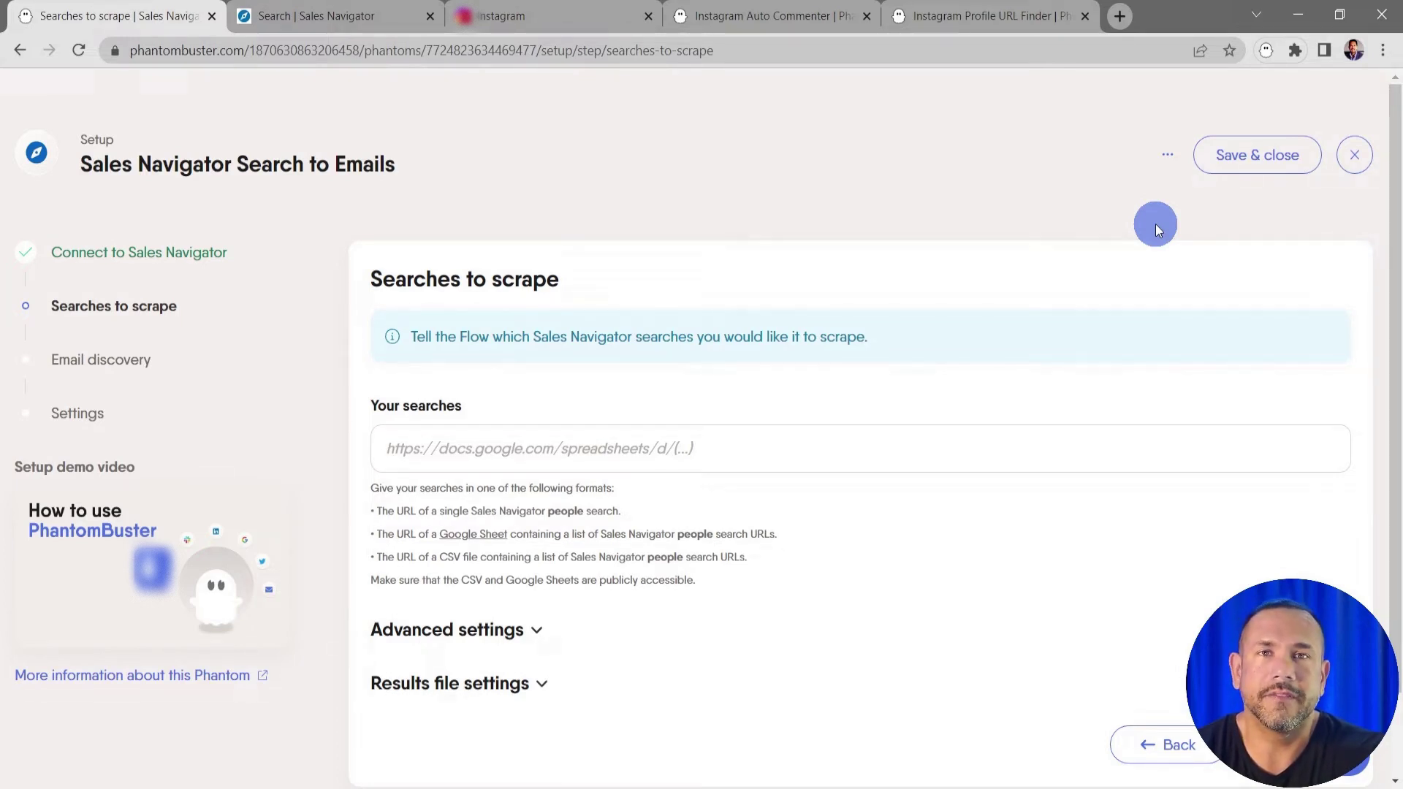
{"action": "left_click", "coordinate": [361, 20]}
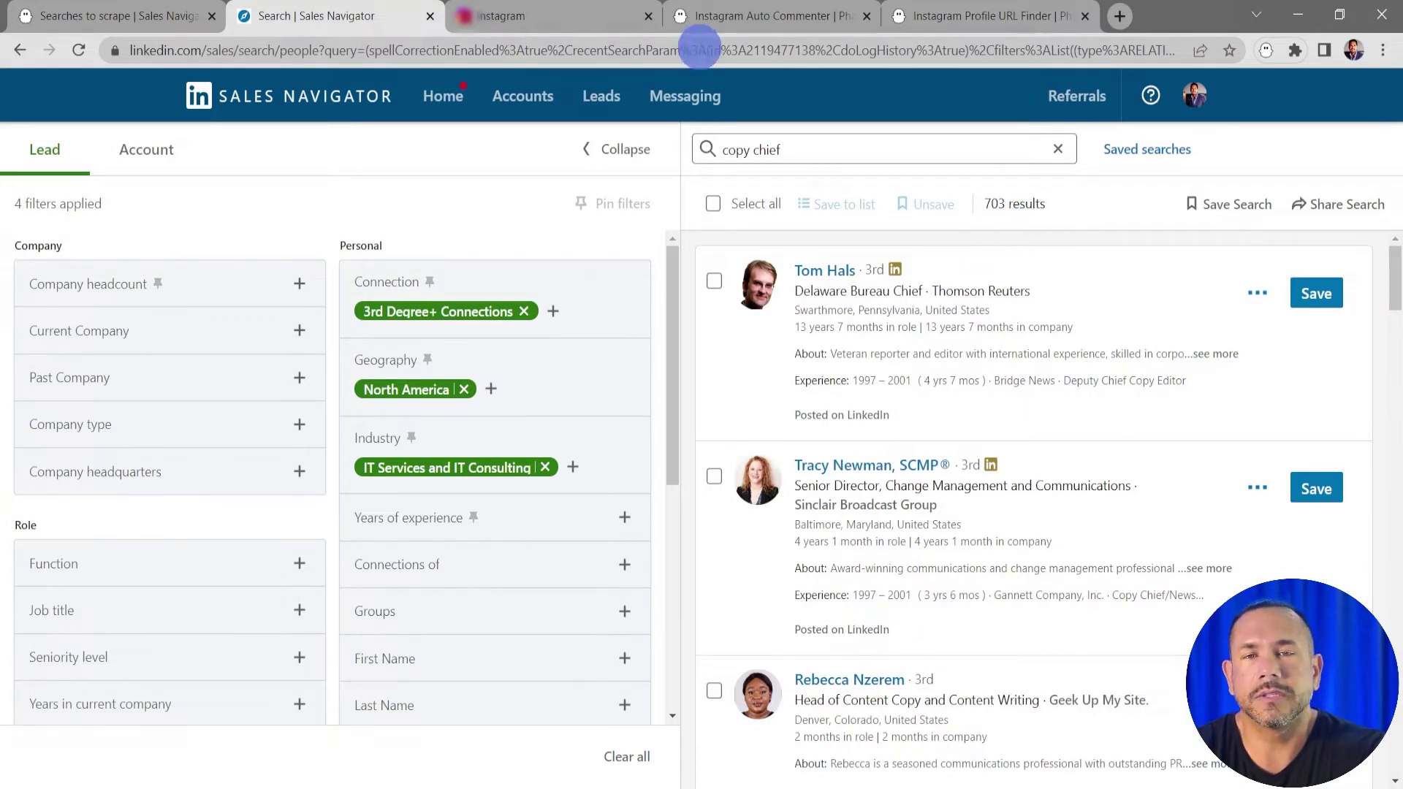
- Copy the 703-result 'copy chief' Sales Navigator search URL and return to PhantomBuster
{"action": "left_click", "coordinate": [516, 51]}
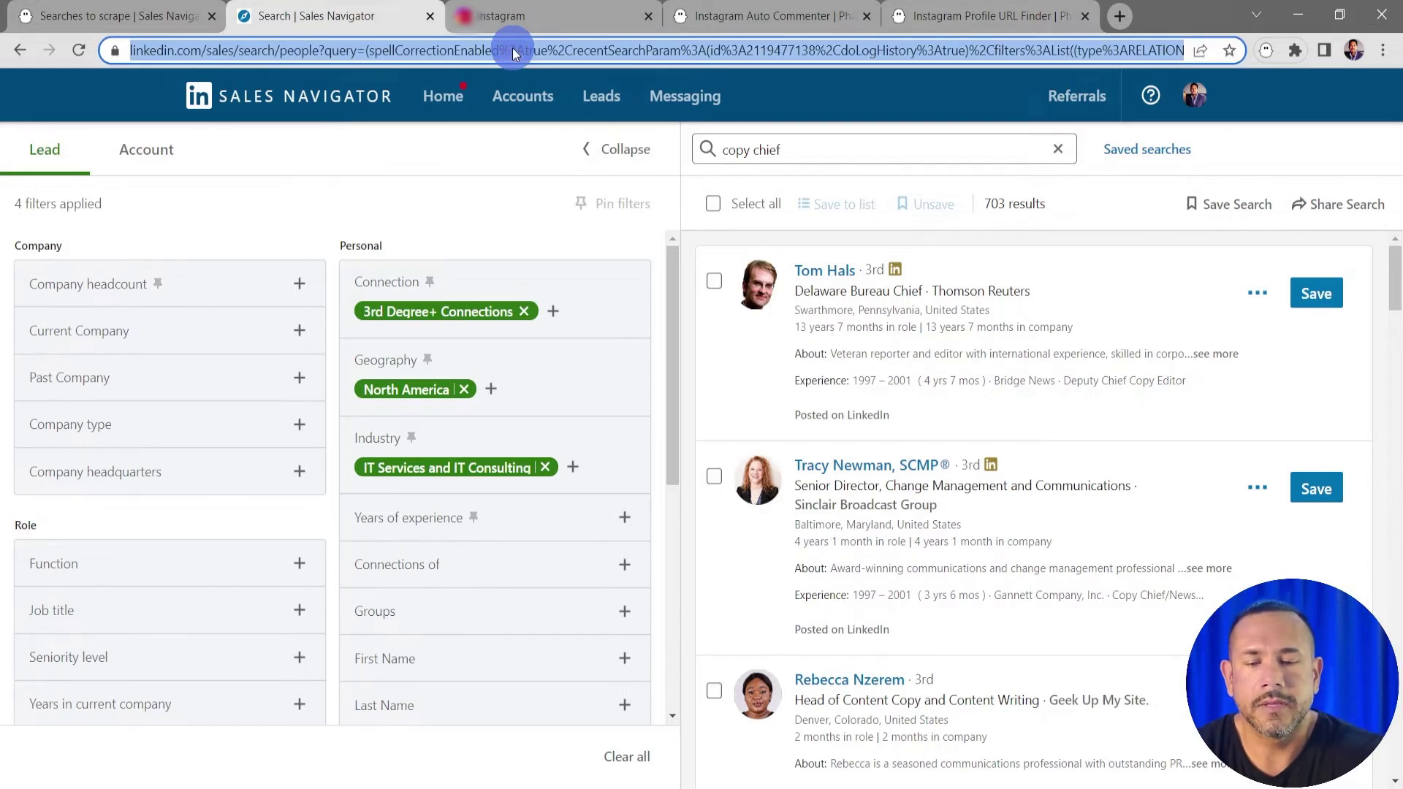
{"action": "left_click", "coordinate": [515, 51]}
{"action": "right_click", "coordinate": [514, 51]}
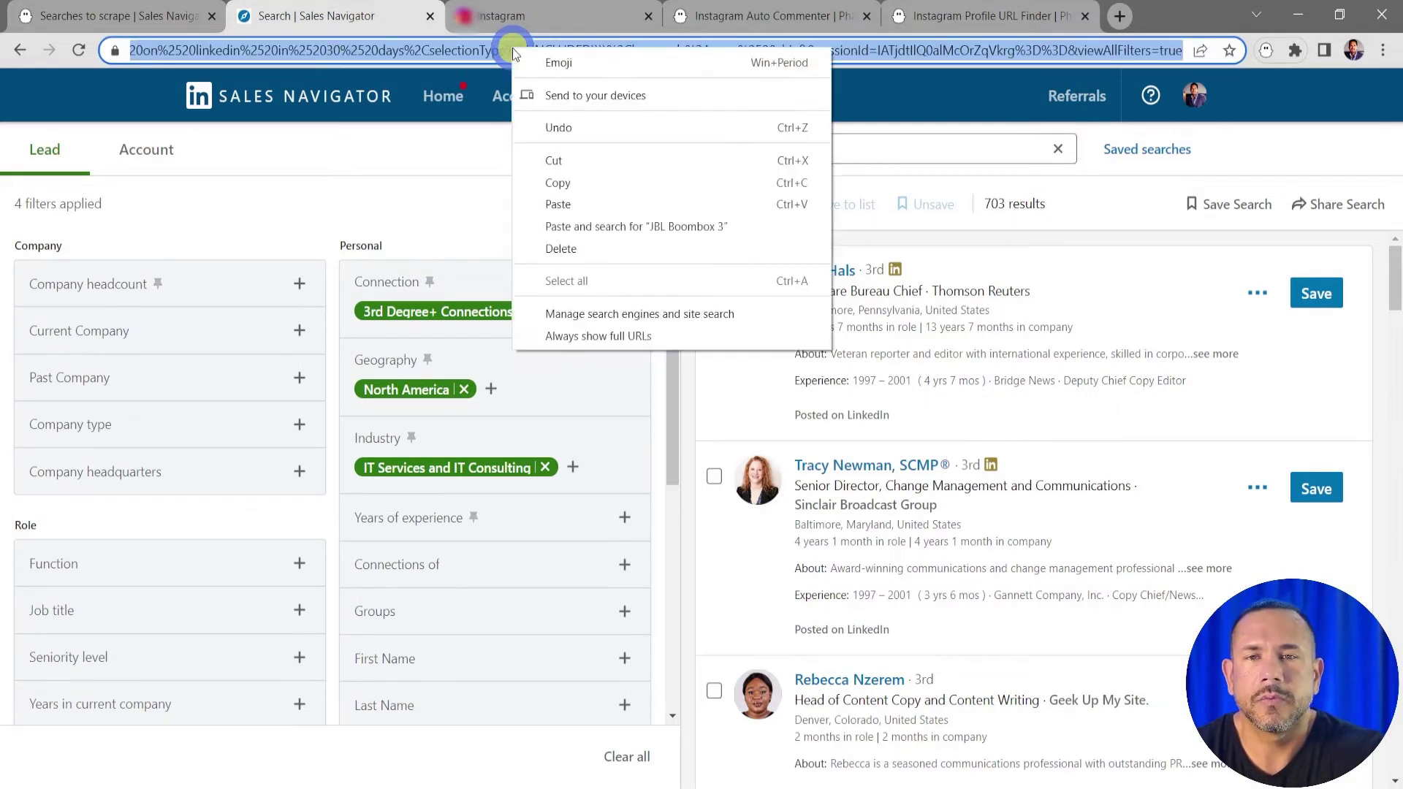
{"action": "left_click", "coordinate": [648, 183]}
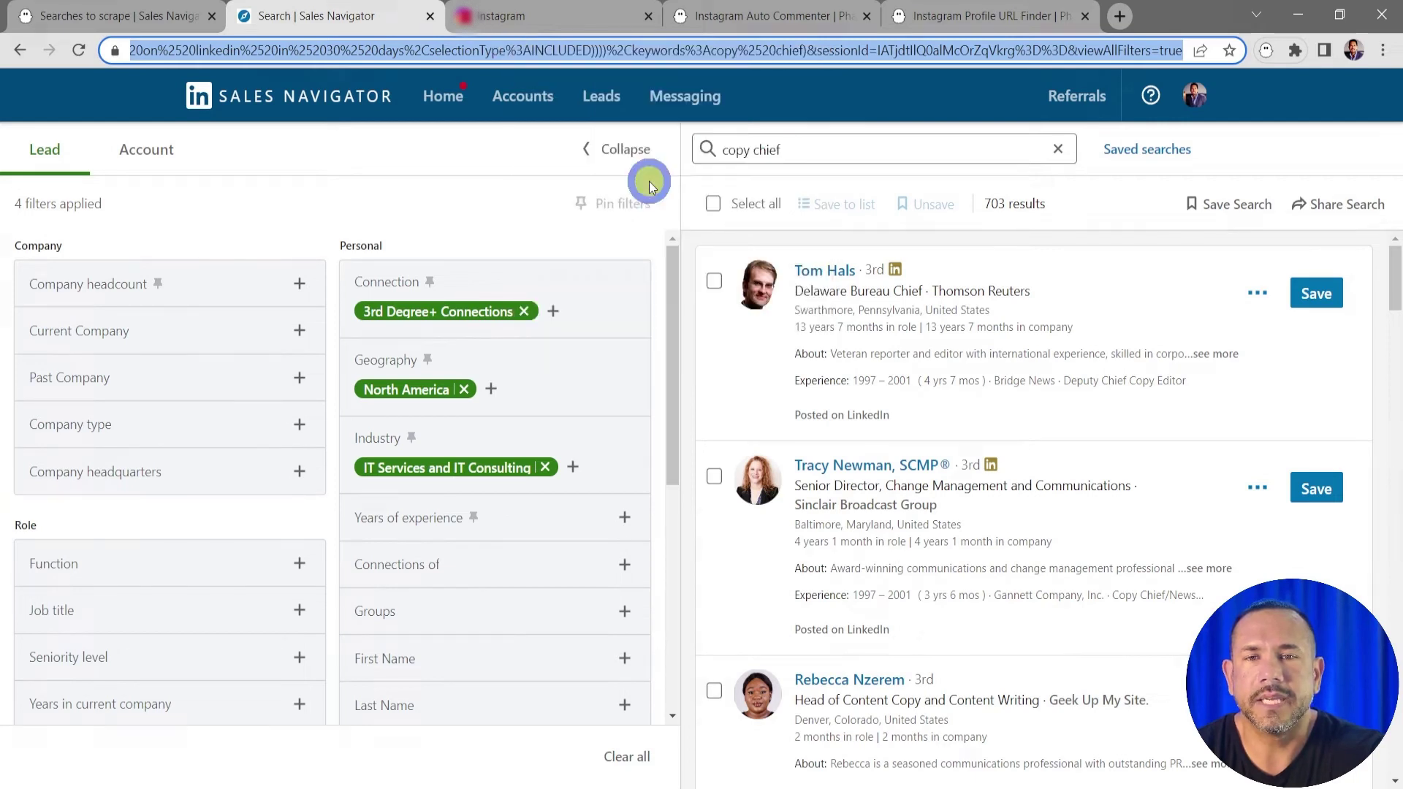
{"action": "left_click", "coordinate": [121, 14]}
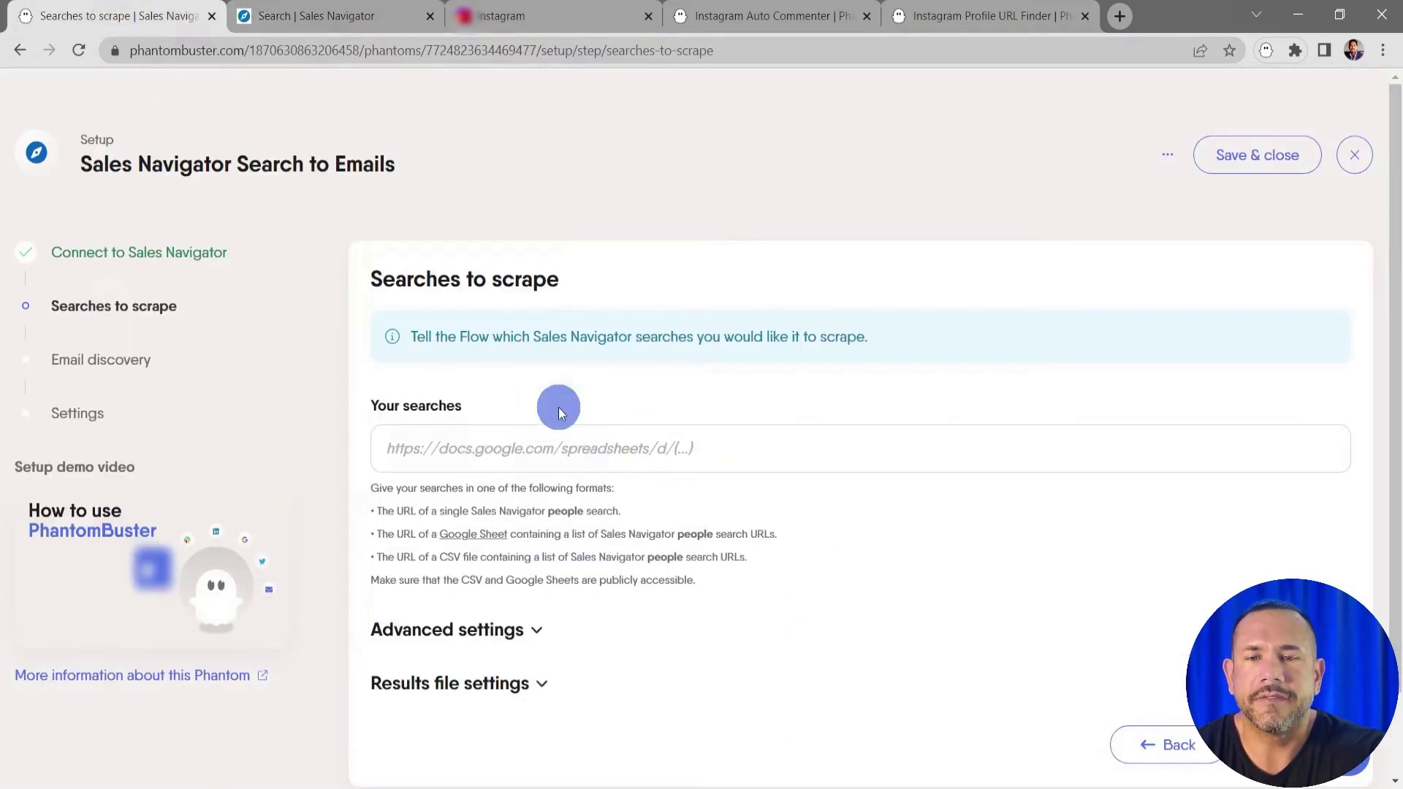
- Paste the Sales Navigator search URL into the Your searches field
{"action": "left_click", "coordinate": [440, 458]}
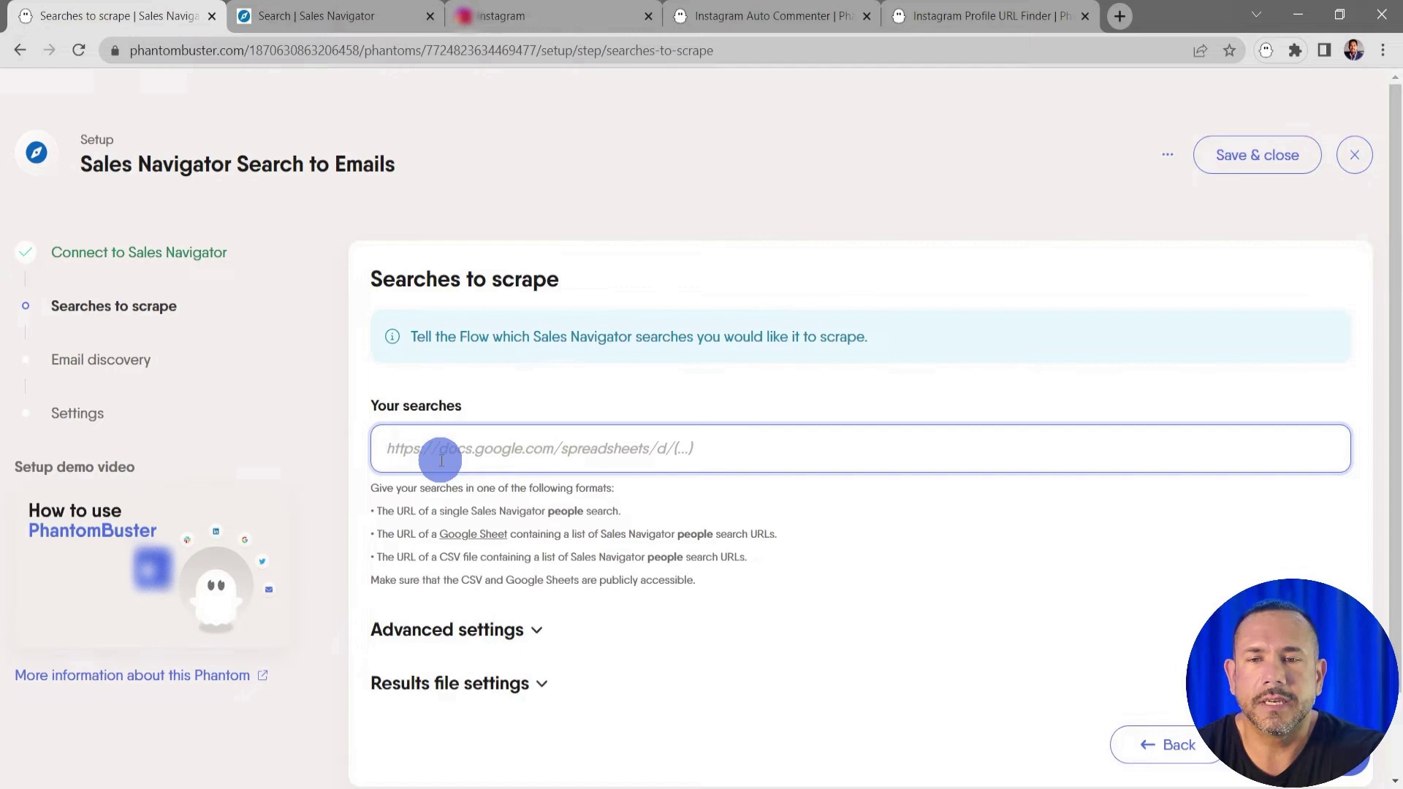
{"action": "key", "text": "ctrl+v"}
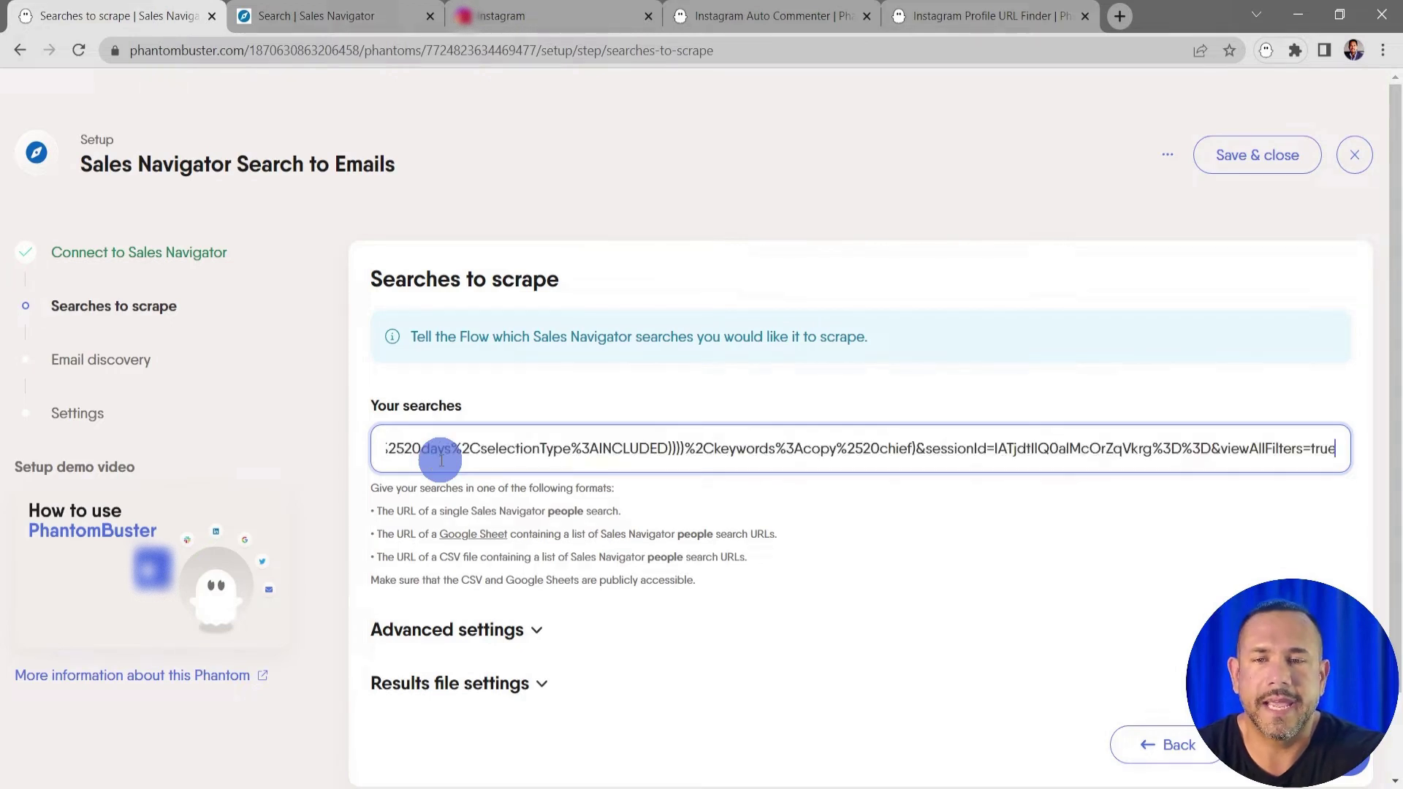
{"action": "left_click", "coordinate": [744, 517]}
{"action": "scroll", "coordinate": [770, 523], "scroll_direction": "down", "scroll_amount": 1}
- Review advanced settings (2500 results, 10 credits) and results file settings, then continue to Email discovery
{"action": "left_click", "coordinate": [540, 553]}
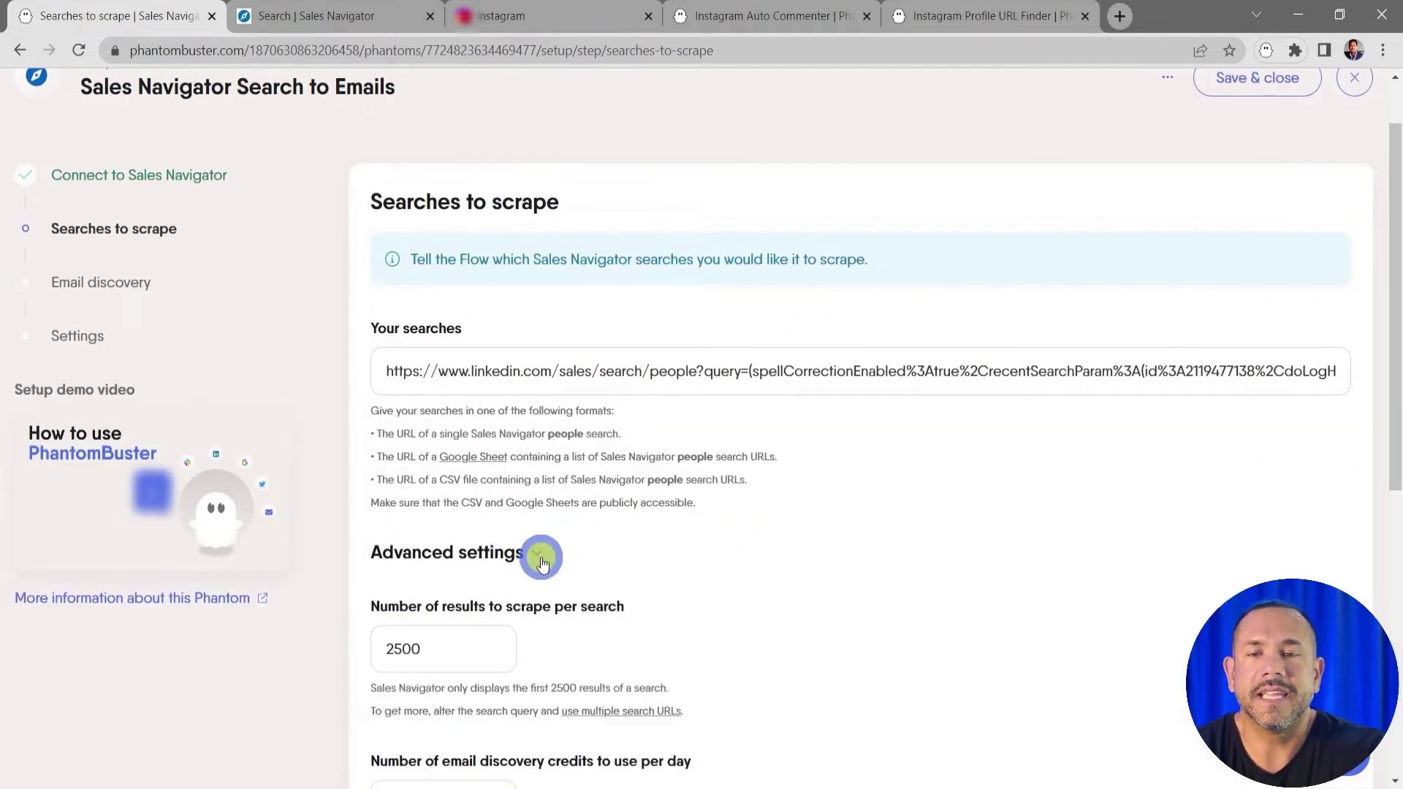
{"action": "scroll", "coordinate": [865, 563], "scroll_direction": "down", "scroll_amount": 3}
{"action": "scroll", "coordinate": [865, 562], "scroll_direction": "down", "scroll_amount": 2}
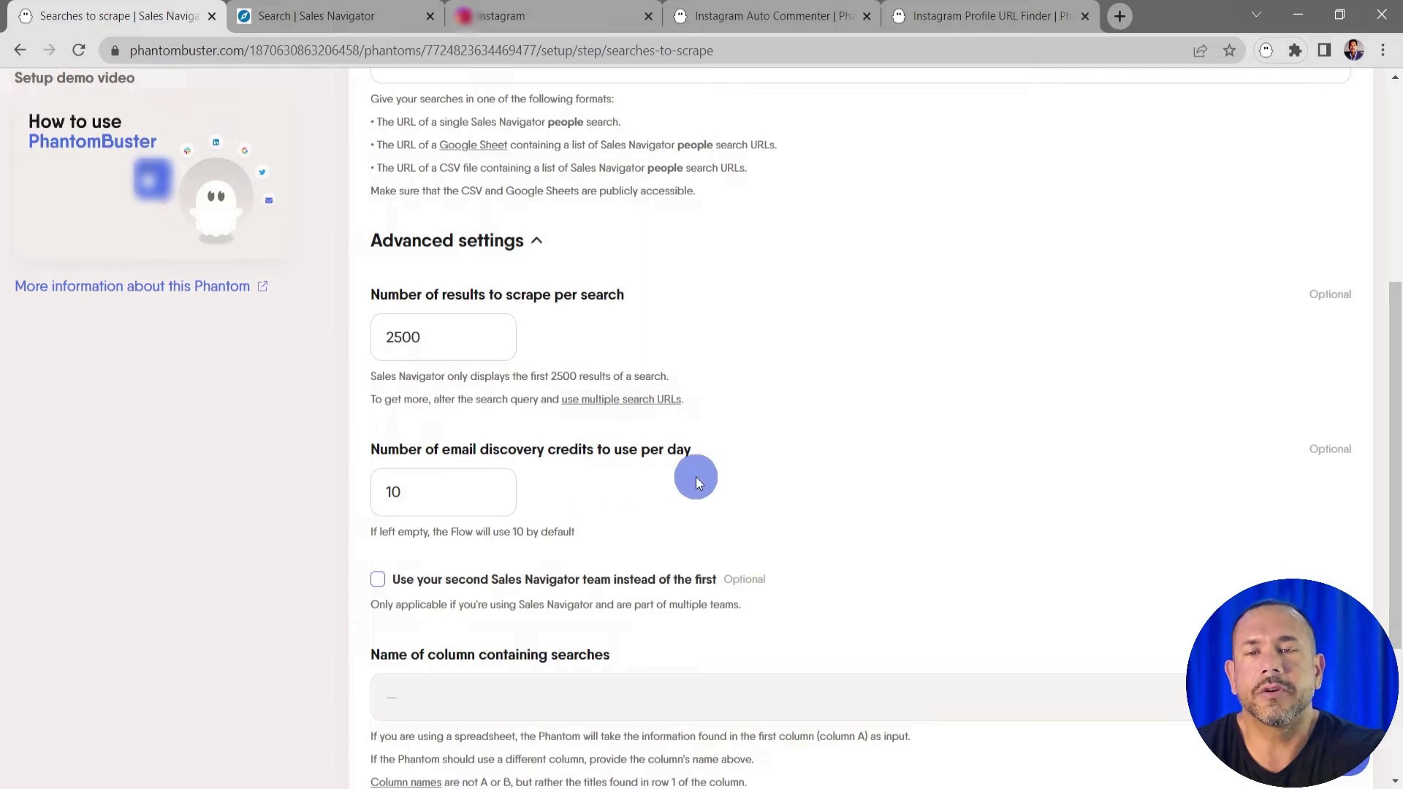
{"action": "scroll", "coordinate": [759, 479], "scroll_direction": "down", "scroll_amount": 3}
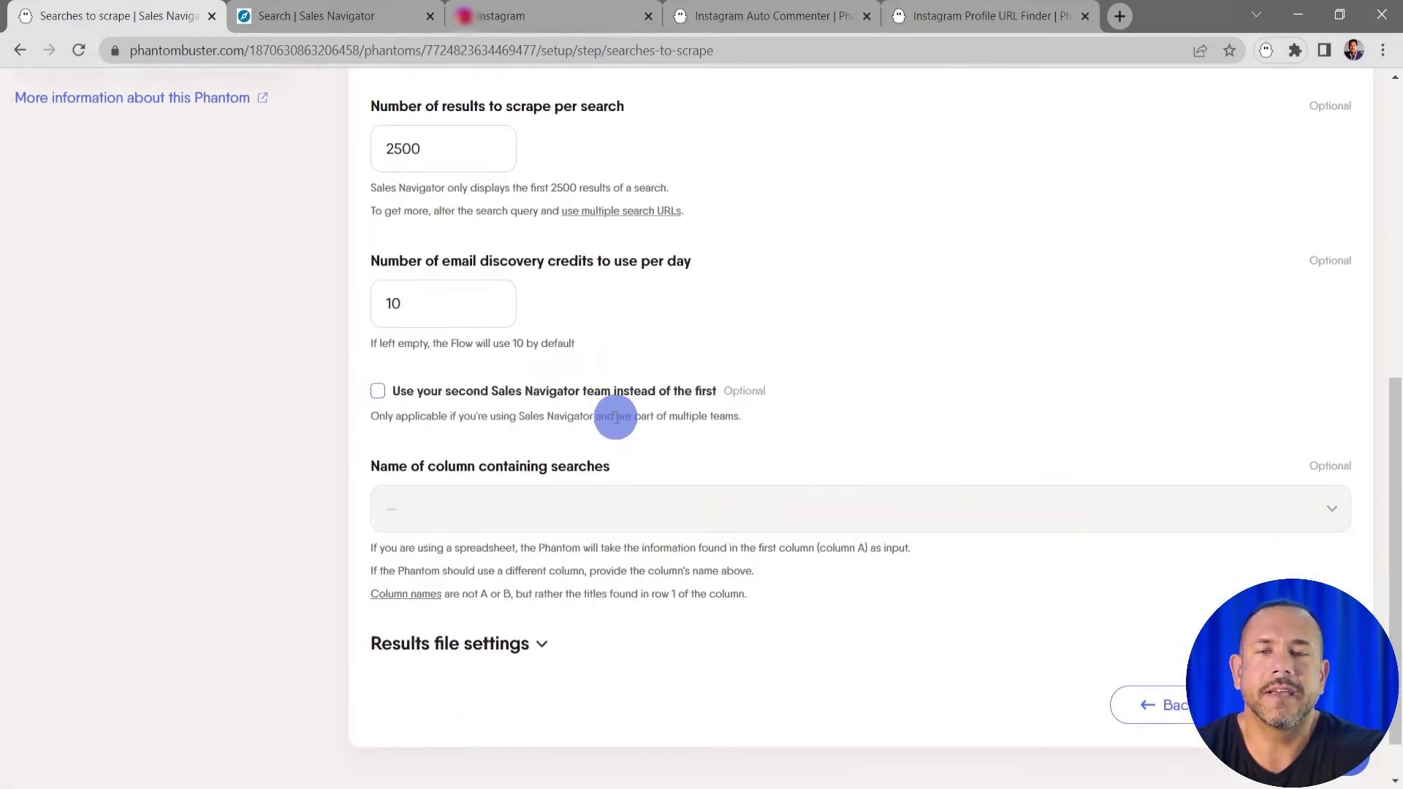
{"action": "scroll", "coordinate": [851, 425], "scroll_direction": "down", "scroll_amount": 1}
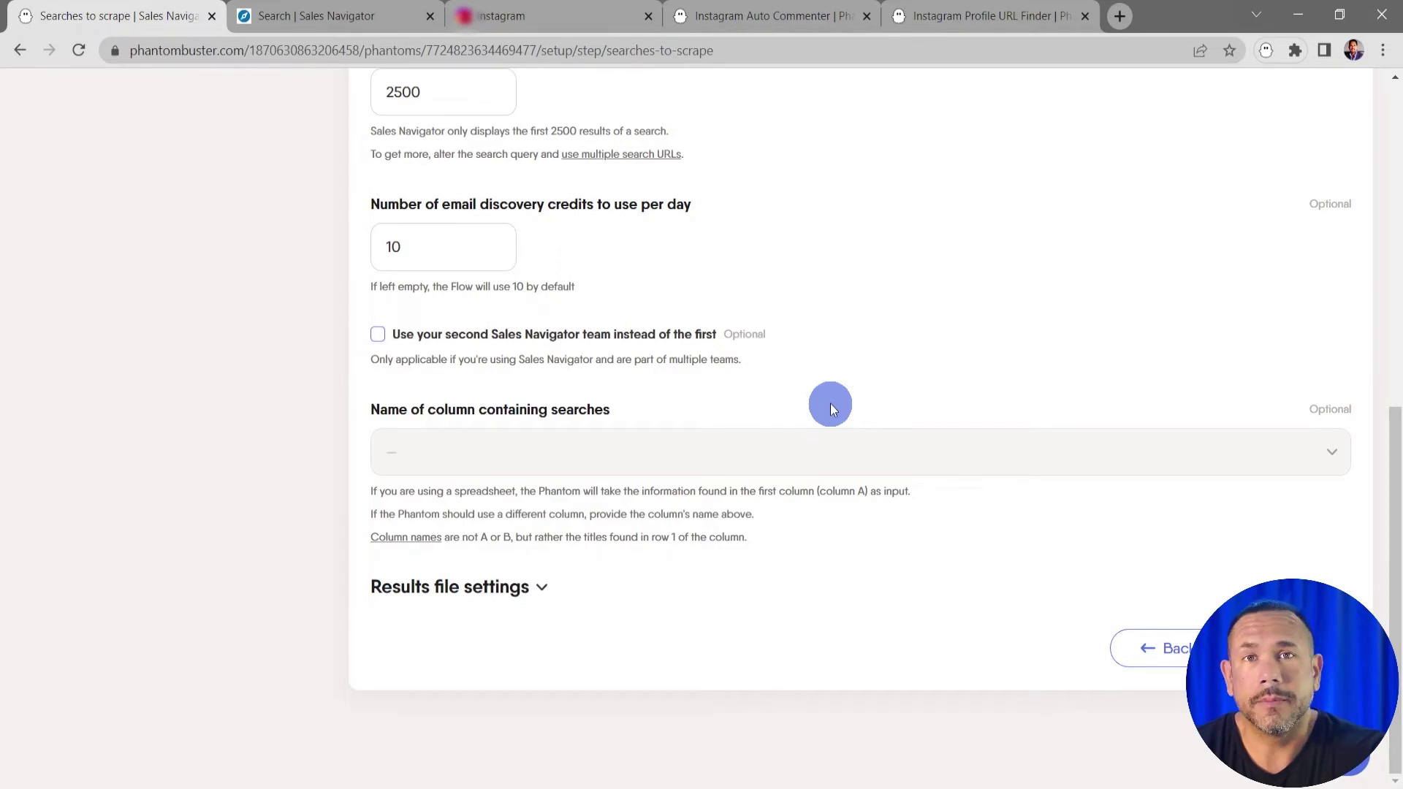
{"action": "left_click", "coordinate": [542, 586]}
{"action": "scroll", "coordinate": [758, 576], "scroll_direction": "down", "scroll_amount": 2}
{"action": "left_click", "coordinate": [760, 577]}
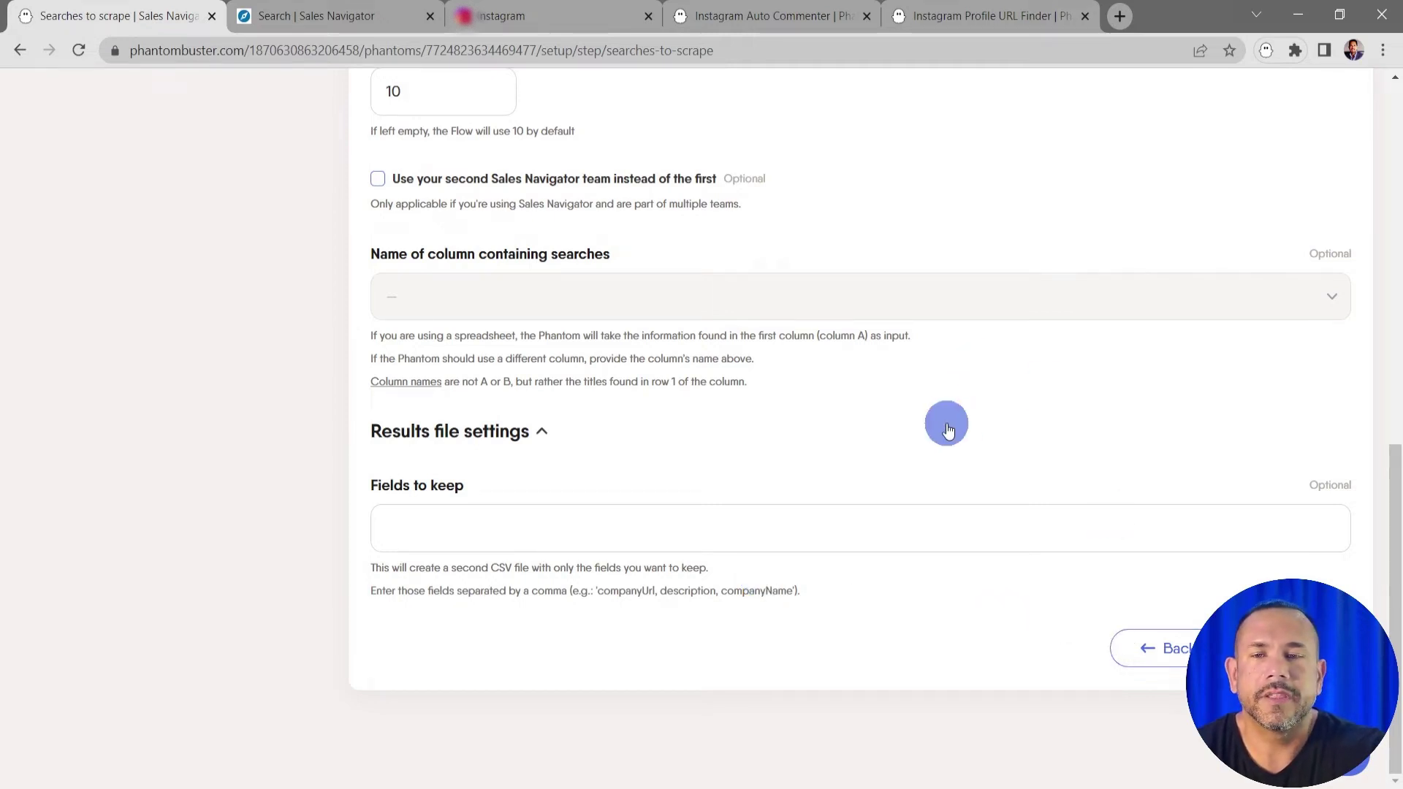
{"action": "scroll", "coordinate": [945, 420], "scroll_direction": "up", "scroll_amount": 1}
{"action": "left_click", "coordinate": [524, 547]}
{"action": "scroll", "coordinate": [679, 554], "scroll_direction": "up", "scroll_amount": 7}
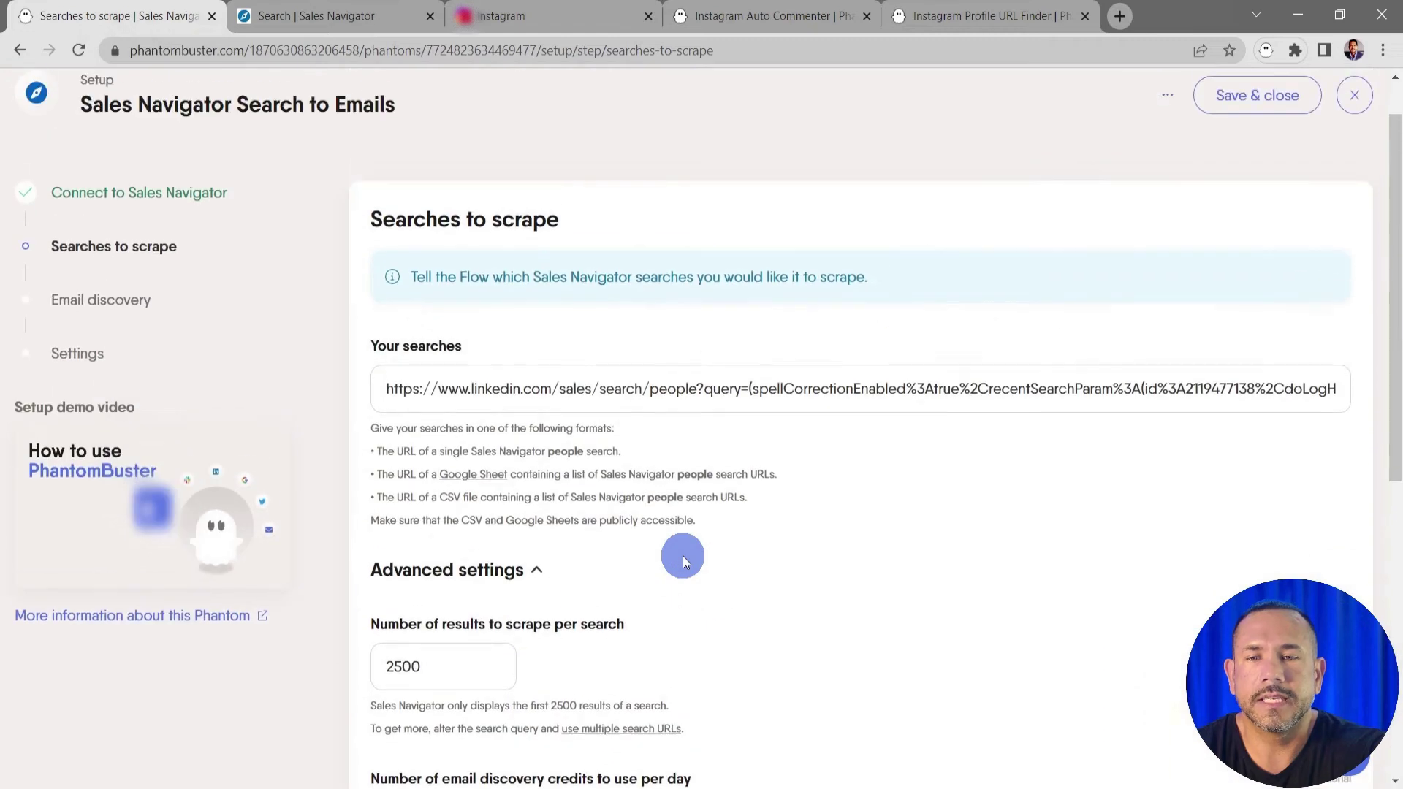
{"action": "left_click", "coordinate": [490, 577]}
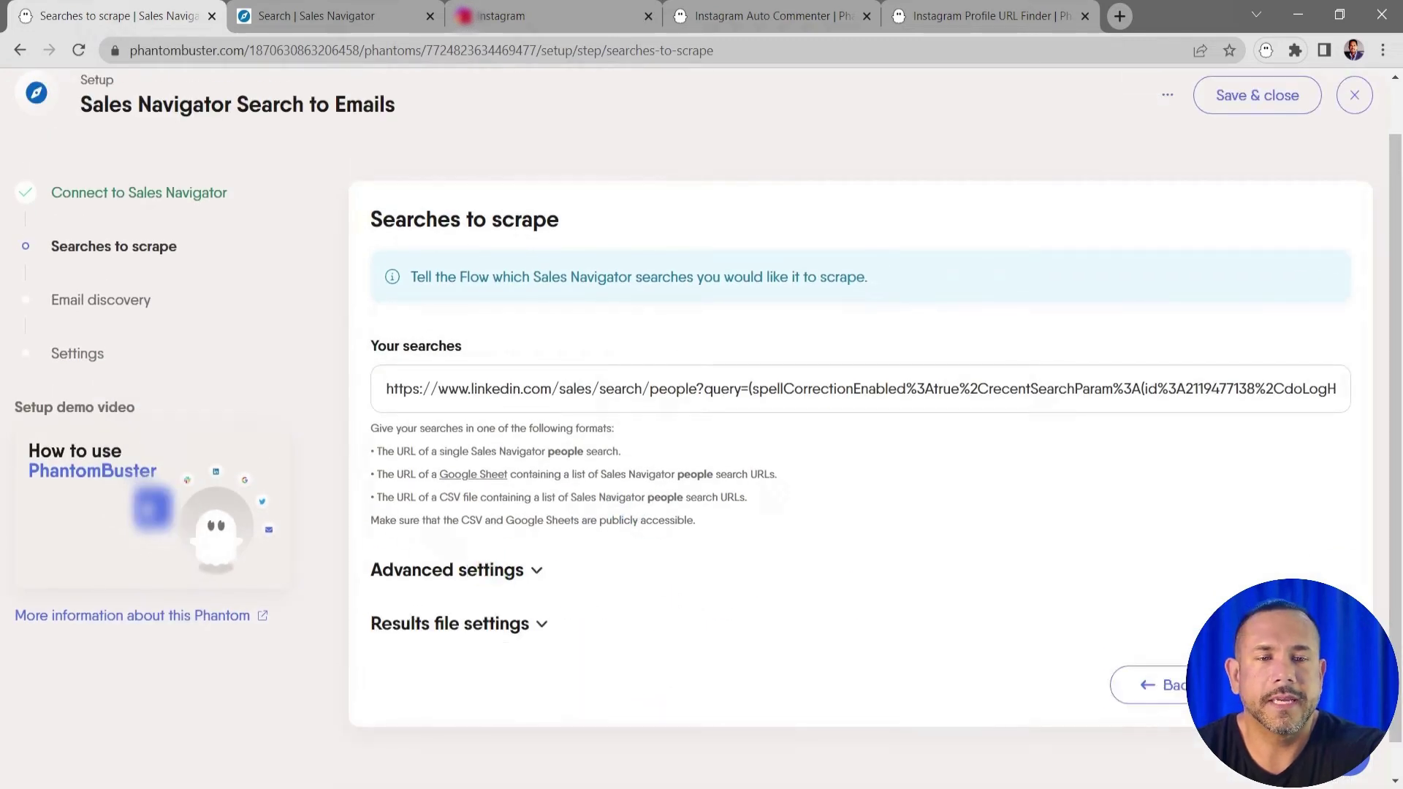
{"action": "left_click", "coordinate": [1308, 685]}
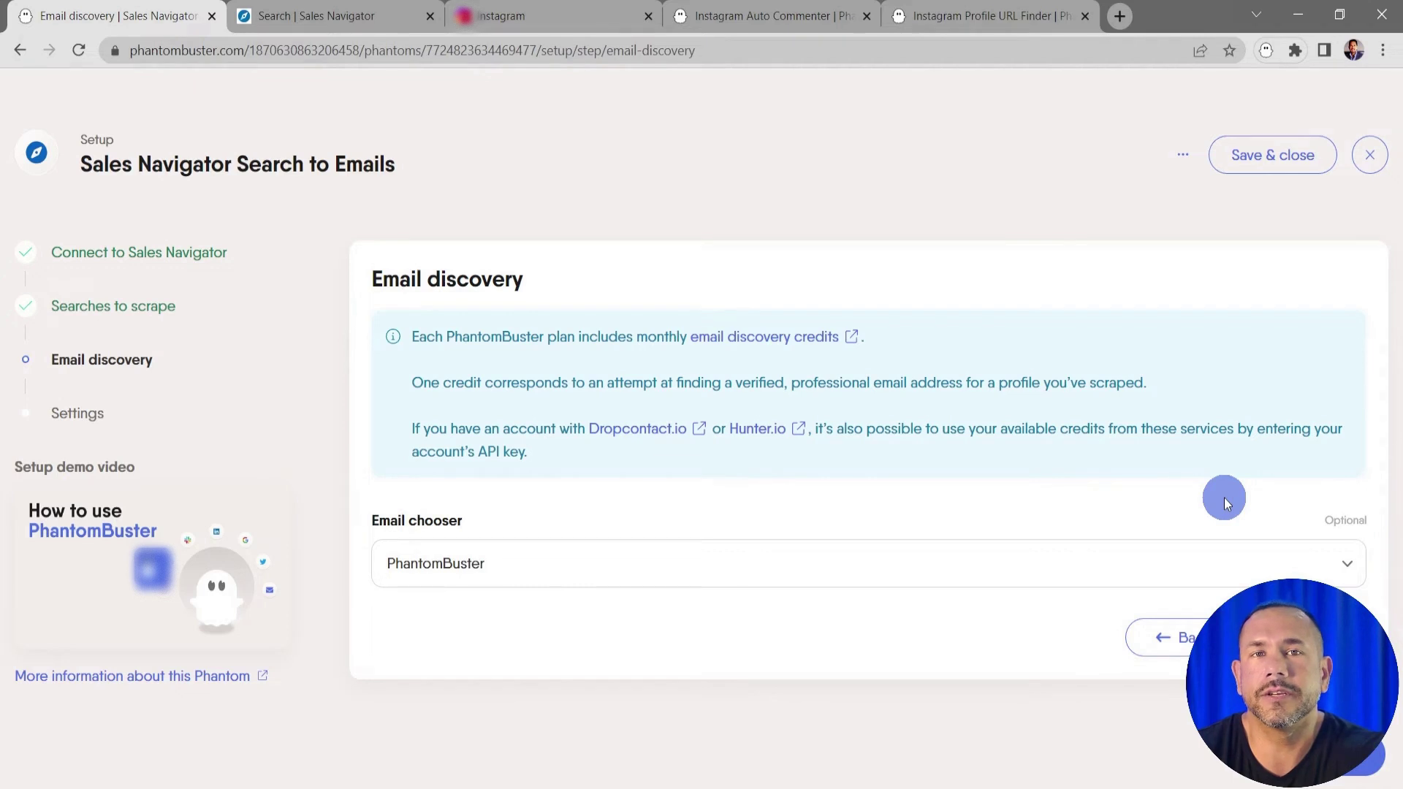
- Keep PhantomBuster as the email chooser and proceed to the Settings step
{"action": "left_click", "coordinate": [1099, 568]}
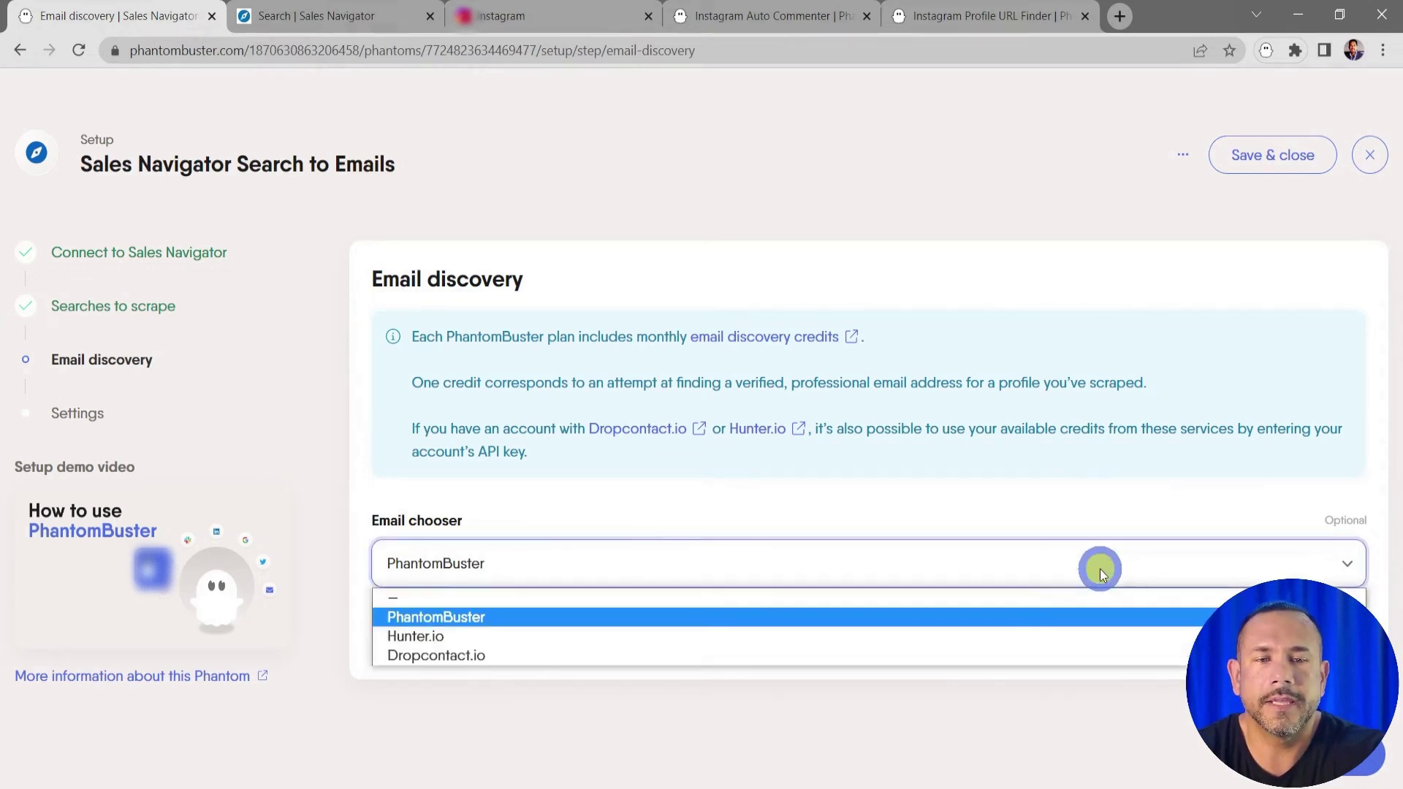
{"action": "left_click", "coordinate": [1086, 615]}
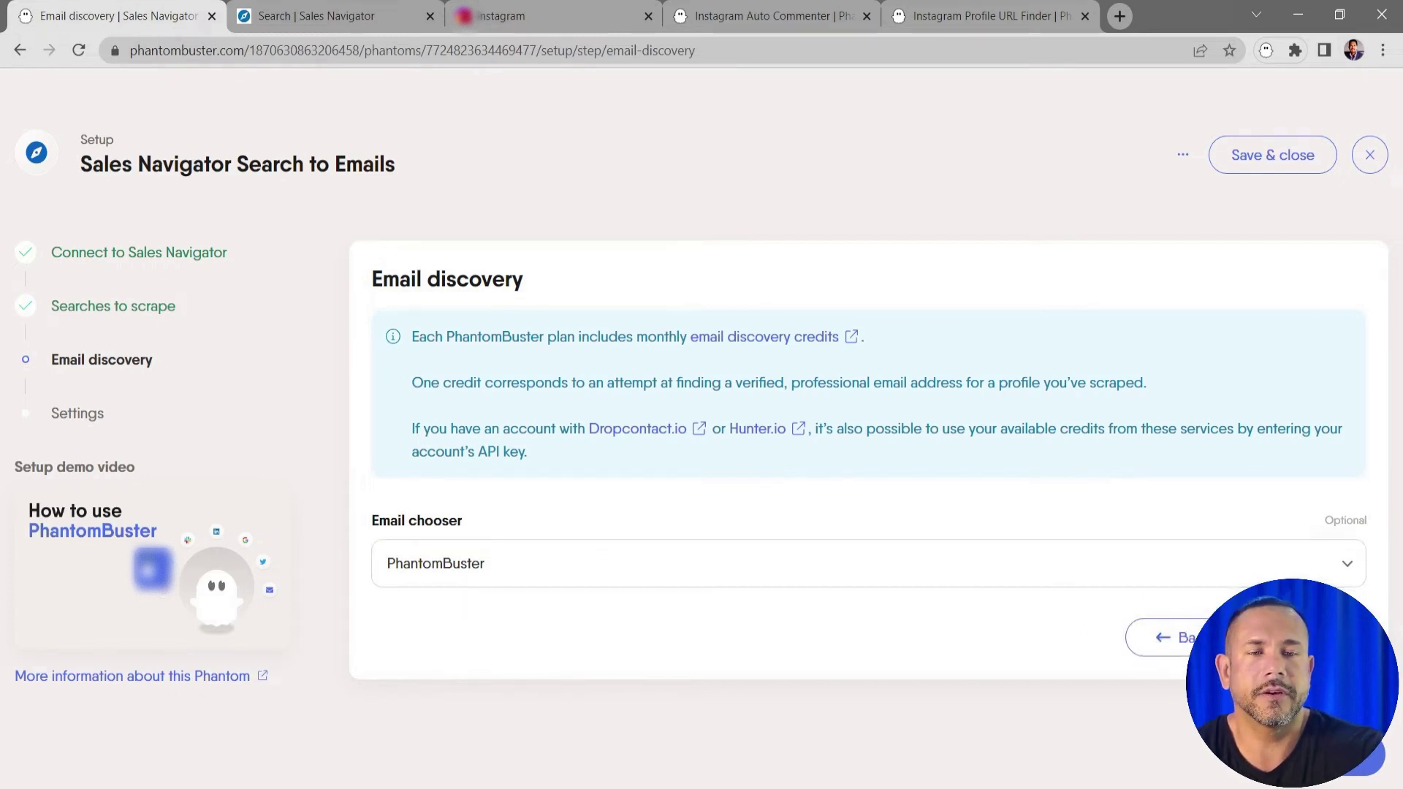
{"action": "left_click", "coordinate": [1257, 643]}
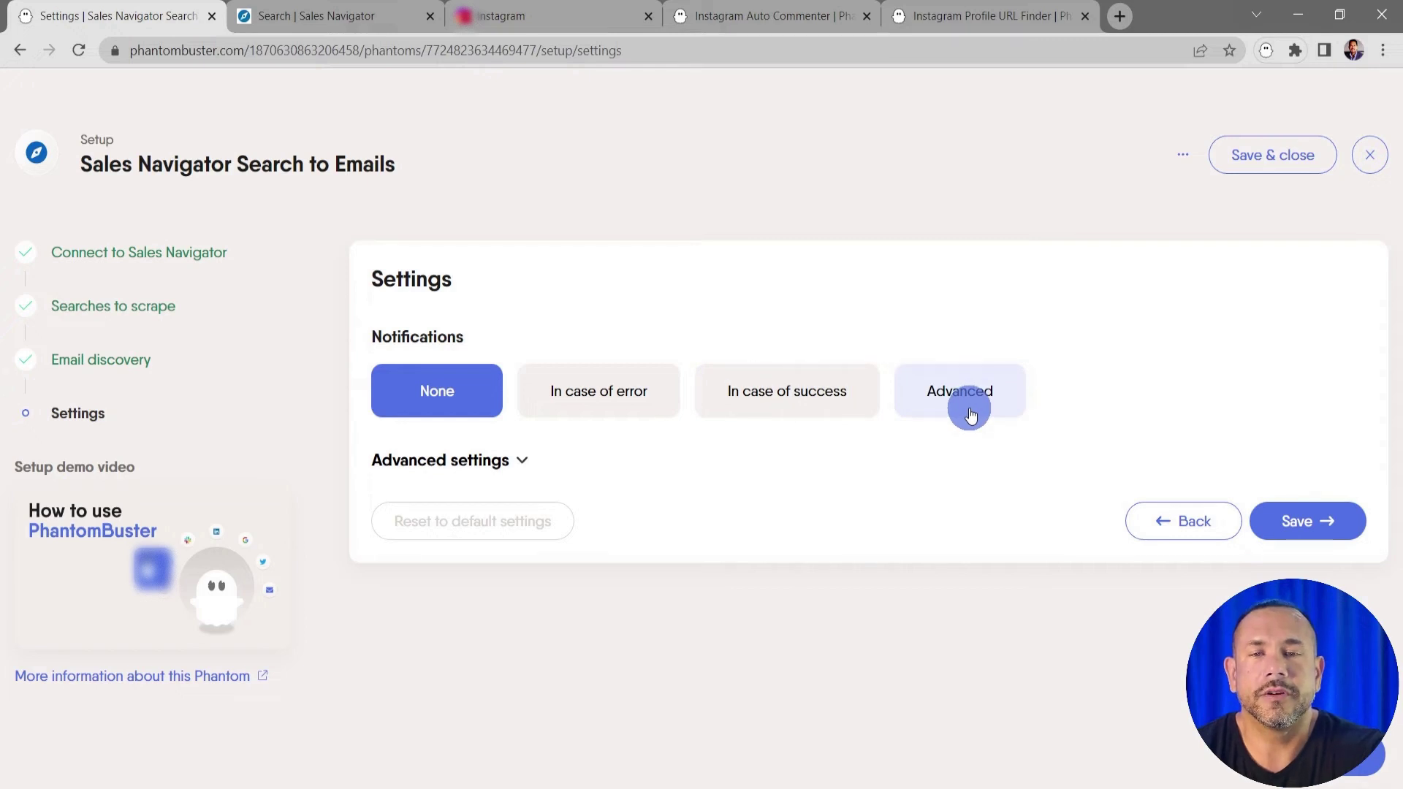
- Review the advanced proxy and limit settings, leave Notifications on None, and save the setup
{"action": "left_click", "coordinate": [485, 357]}
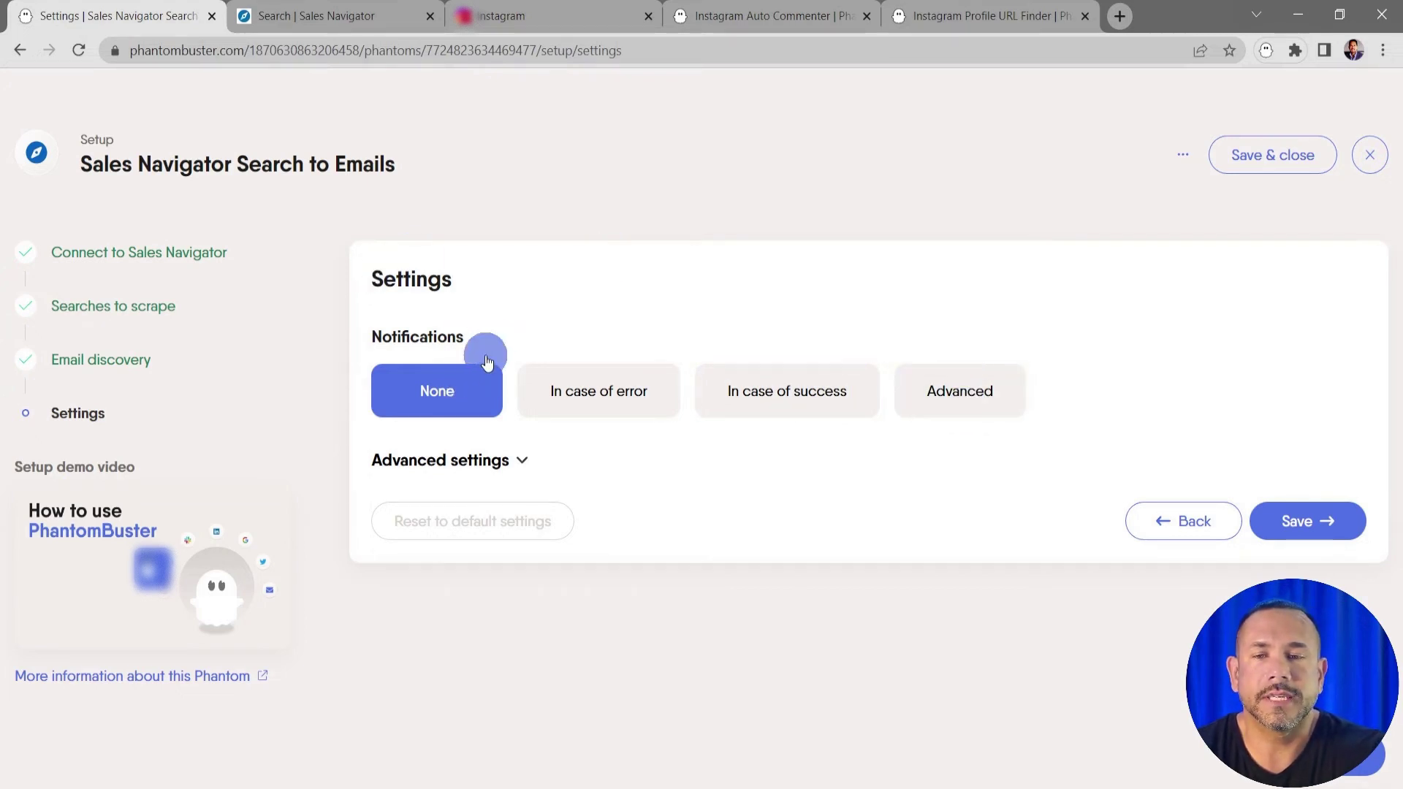
{"action": "left_click", "coordinate": [516, 475]}
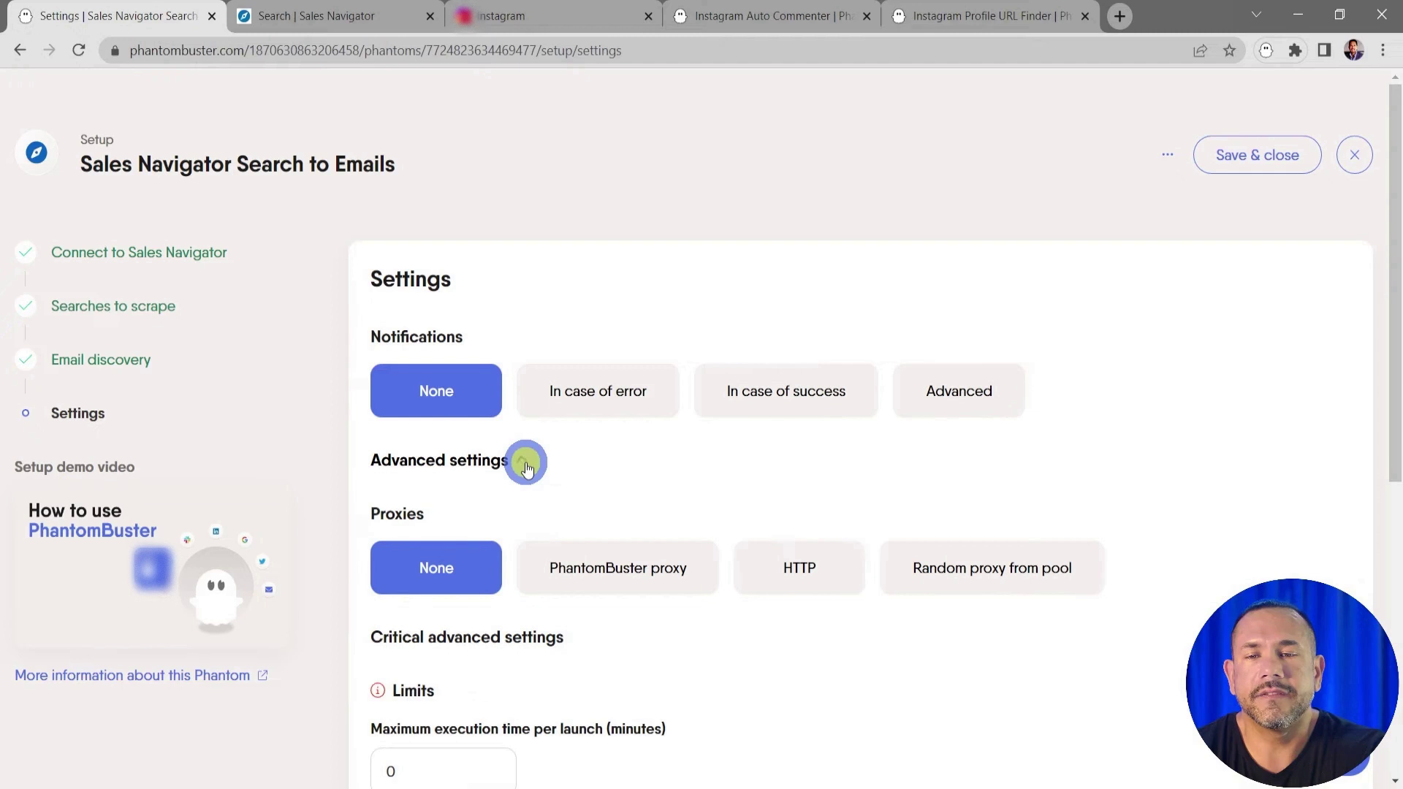
{"action": "scroll", "coordinate": [741, 489], "scroll_direction": "down", "scroll_amount": 2}
{"action": "scroll", "coordinate": [741, 489], "scroll_direction": "down", "scroll_amount": 1}
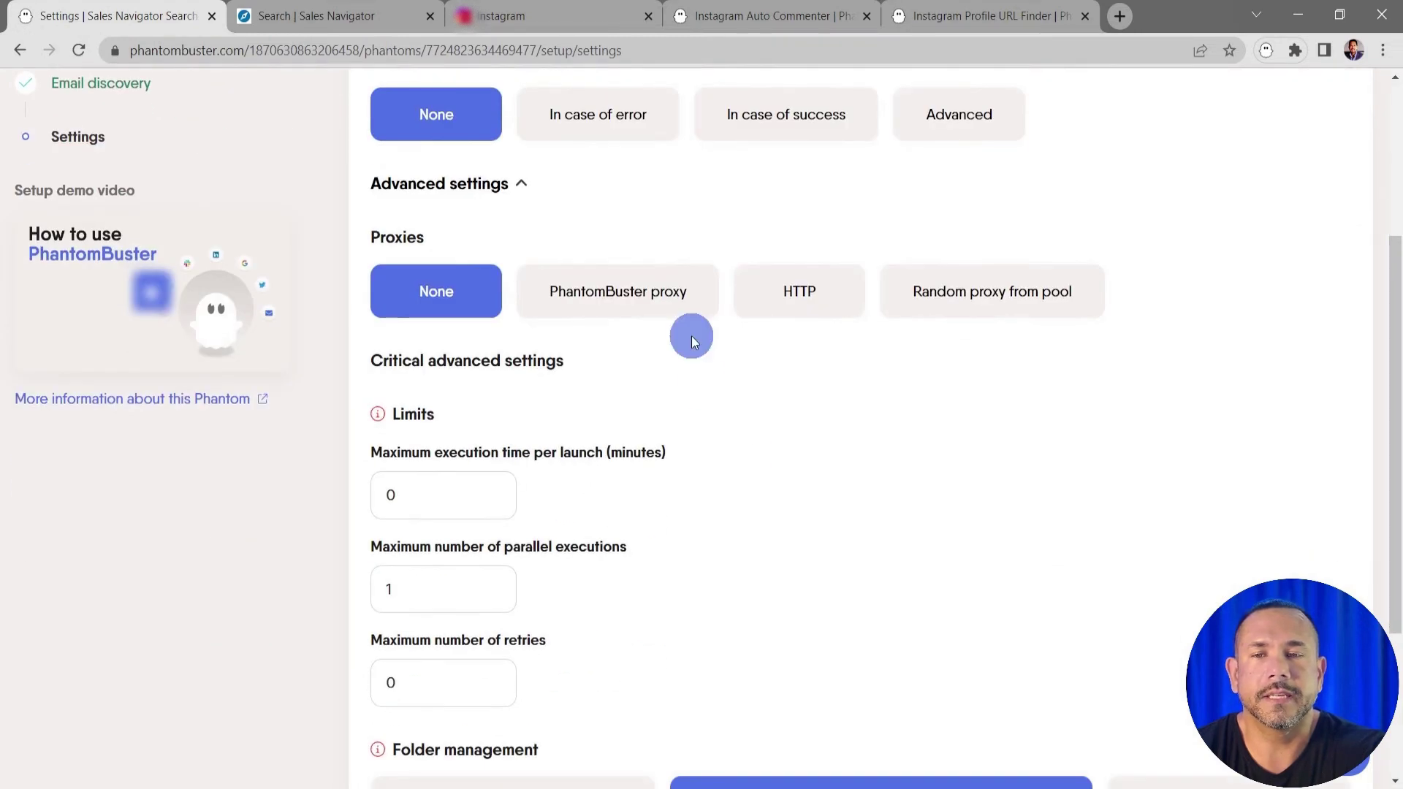
{"action": "scroll", "coordinate": [786, 410], "scroll_direction": "down", "scroll_amount": 3}
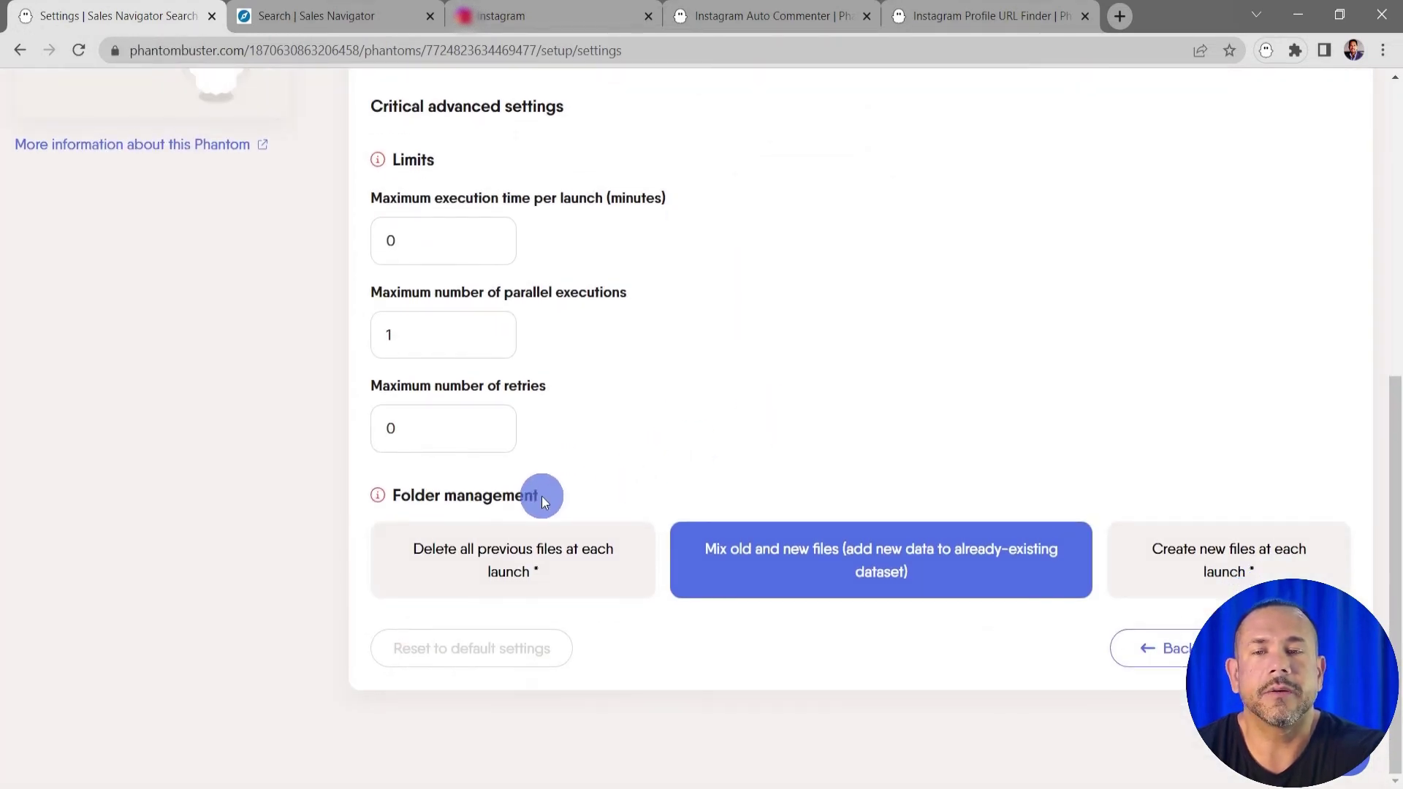
{"action": "scroll", "coordinate": [827, 436], "scroll_direction": "up", "scroll_amount": 5}
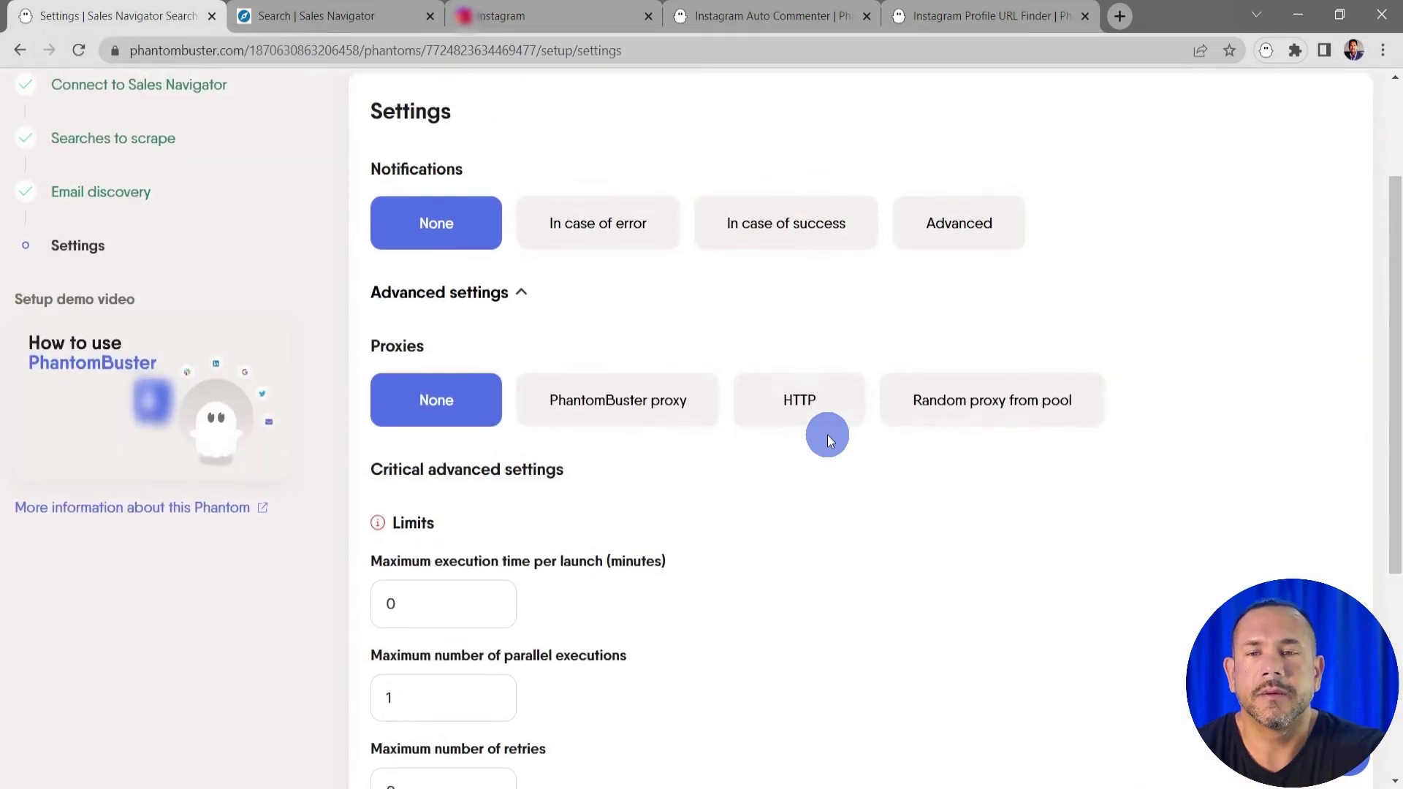
{"action": "left_click", "coordinate": [519, 300]}
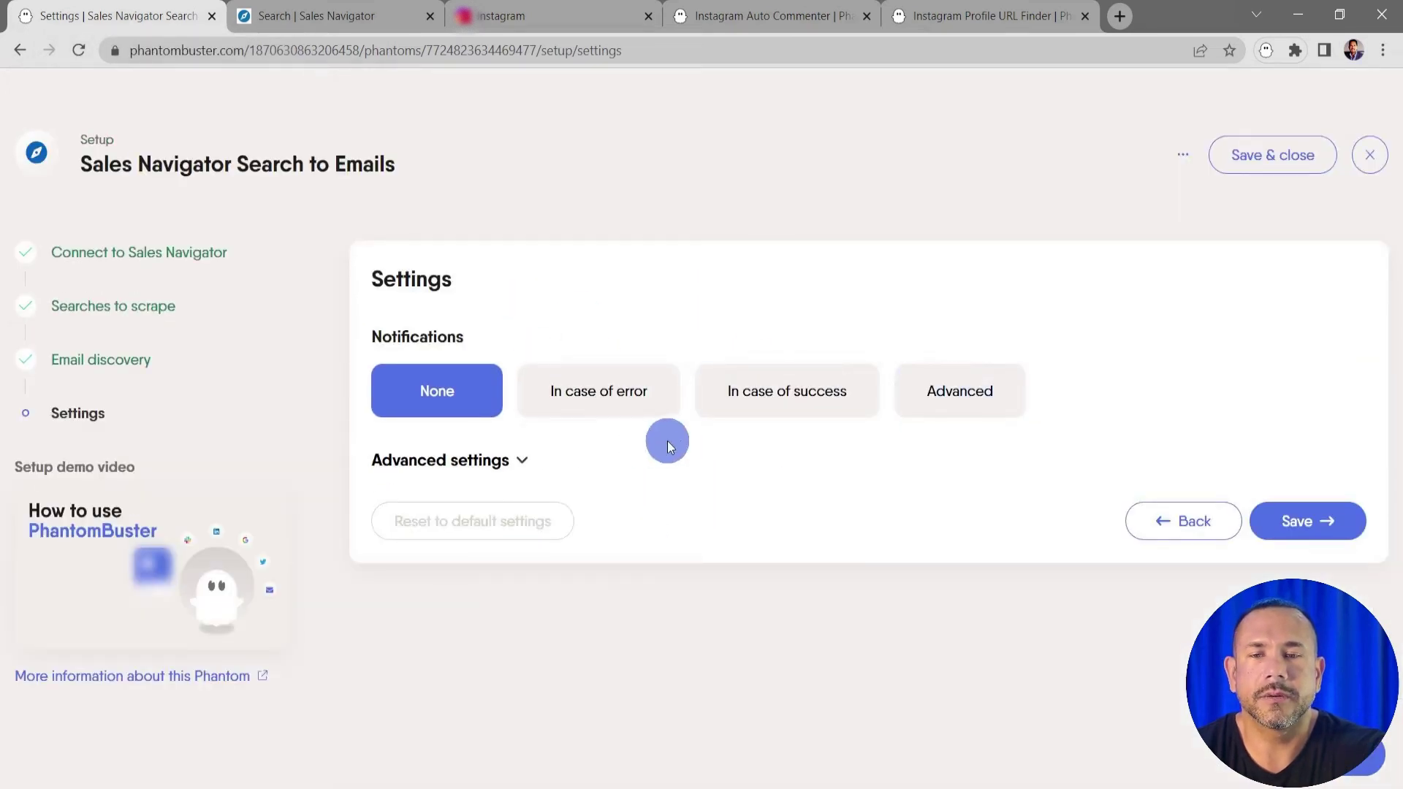
{"action": "left_click", "coordinate": [1291, 544]}
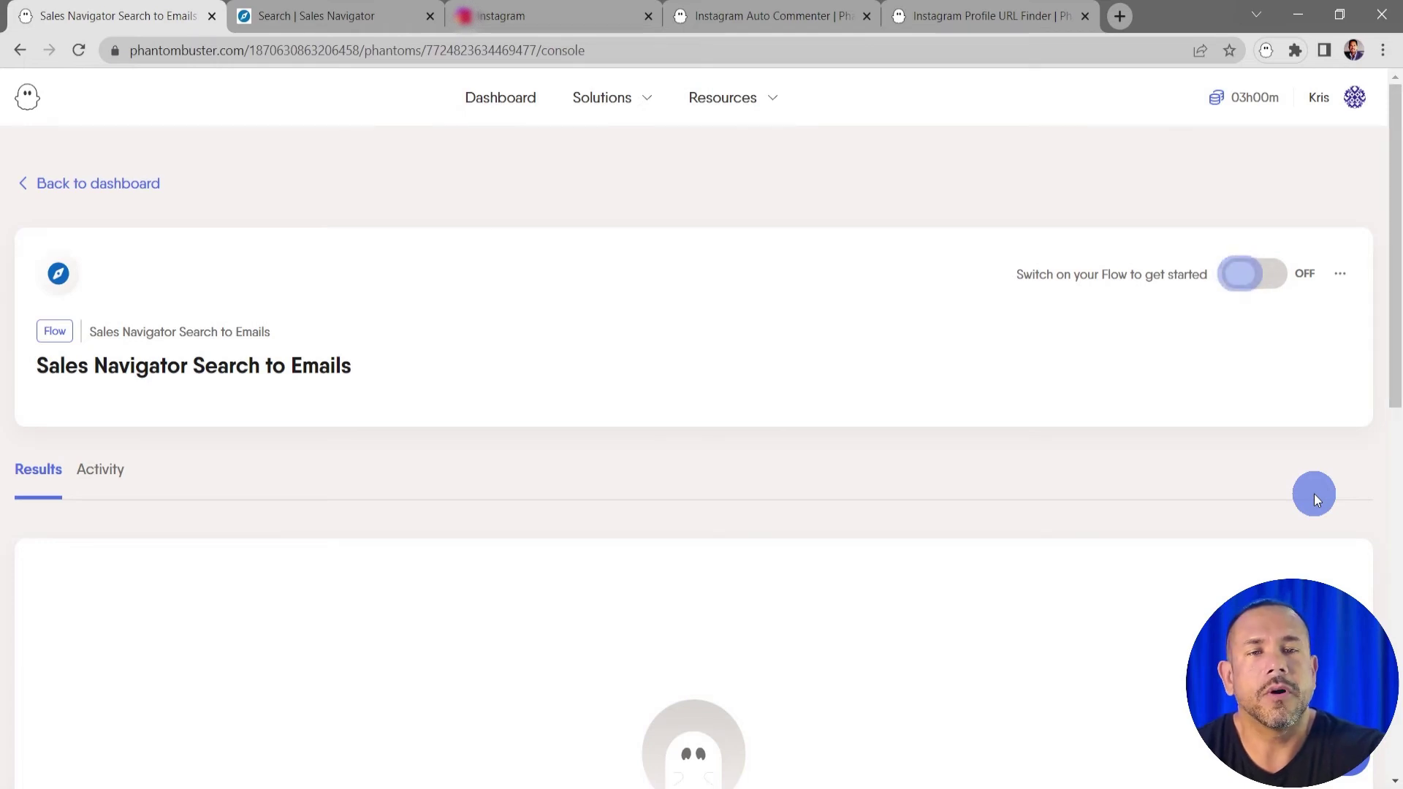
- Switch the Search to Emails flow on, bringing 703 leads and 13 emails found
{"action": "left_click", "coordinate": [1258, 293]}
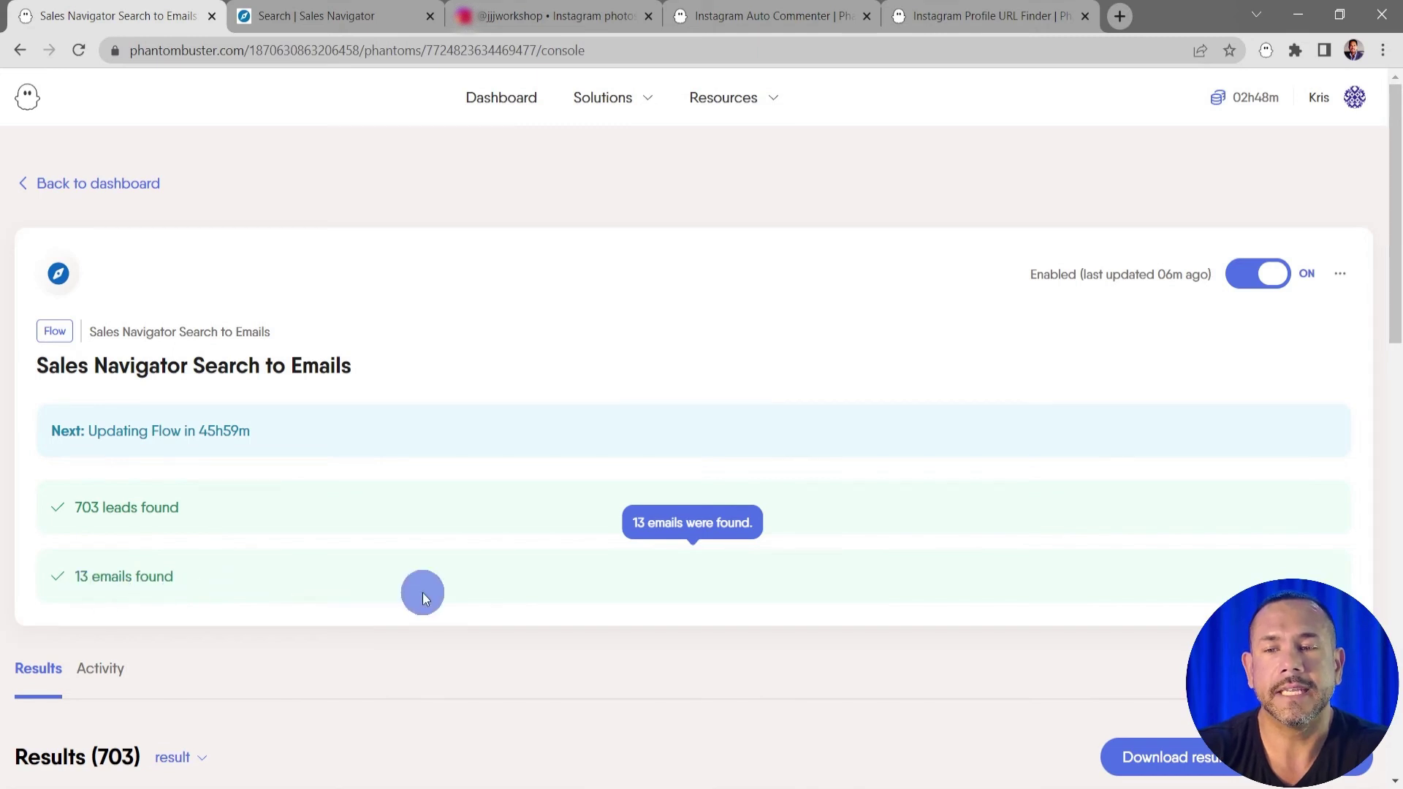
- Sort the 703-row Results table by Email ascending so rows with found emails come first
{"action": "scroll", "coordinate": [423, 593], "scroll_direction": "down", "scroll_amount": 7}
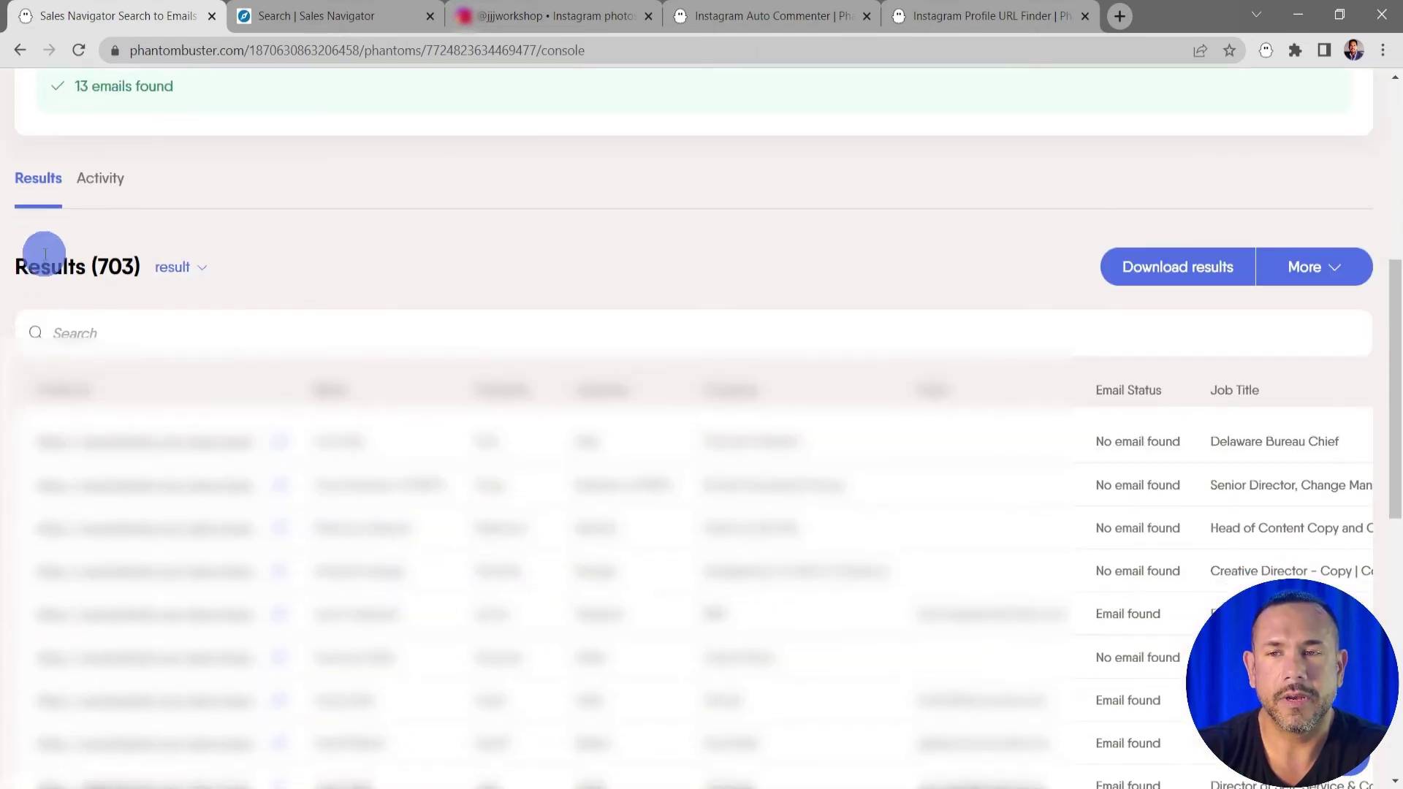
{"action": "left_click", "coordinate": [381, 348]}
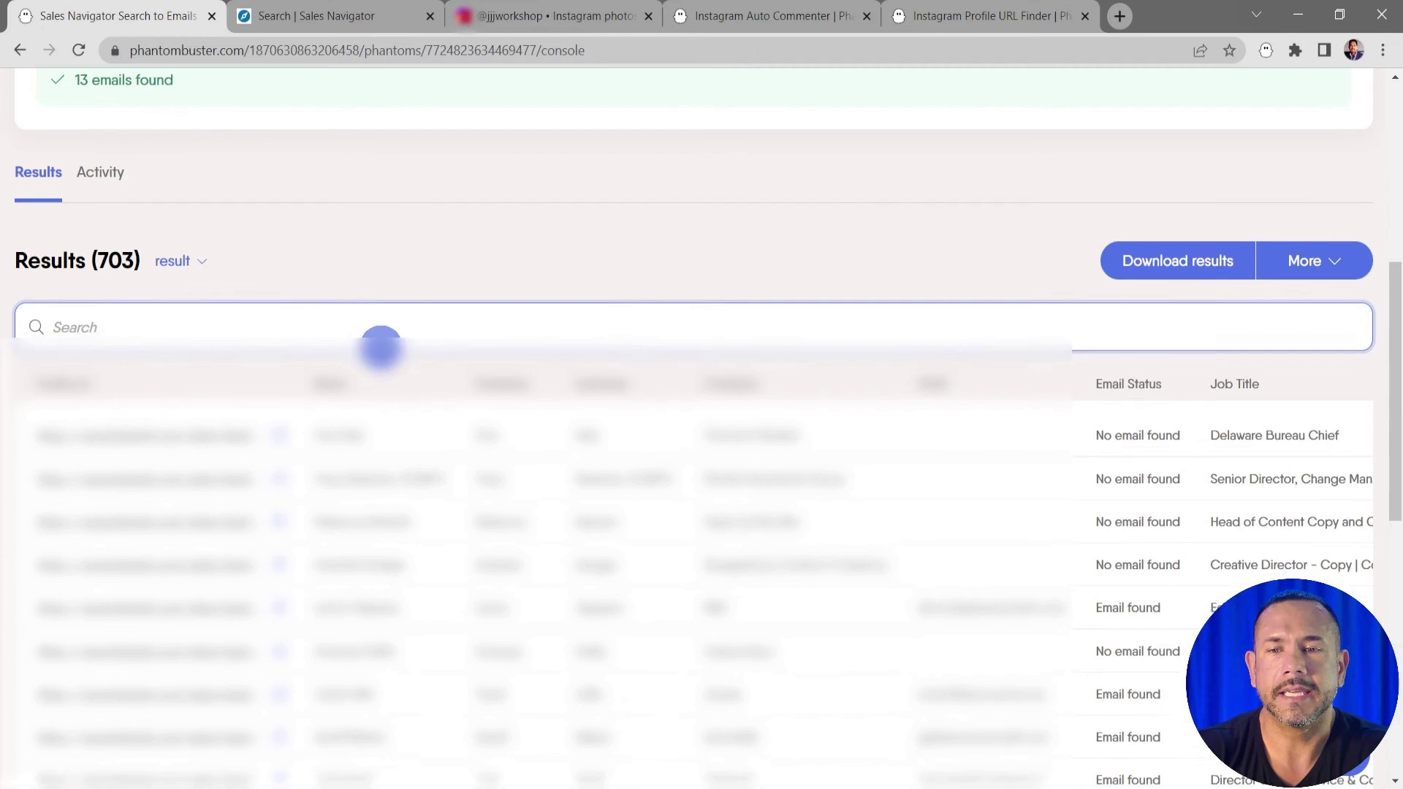
{"action": "scroll", "coordinate": [381, 347], "scroll_direction": "down", "scroll_amount": 2}
{"action": "scroll", "coordinate": [381, 348], "scroll_direction": "up", "scroll_amount": 1}
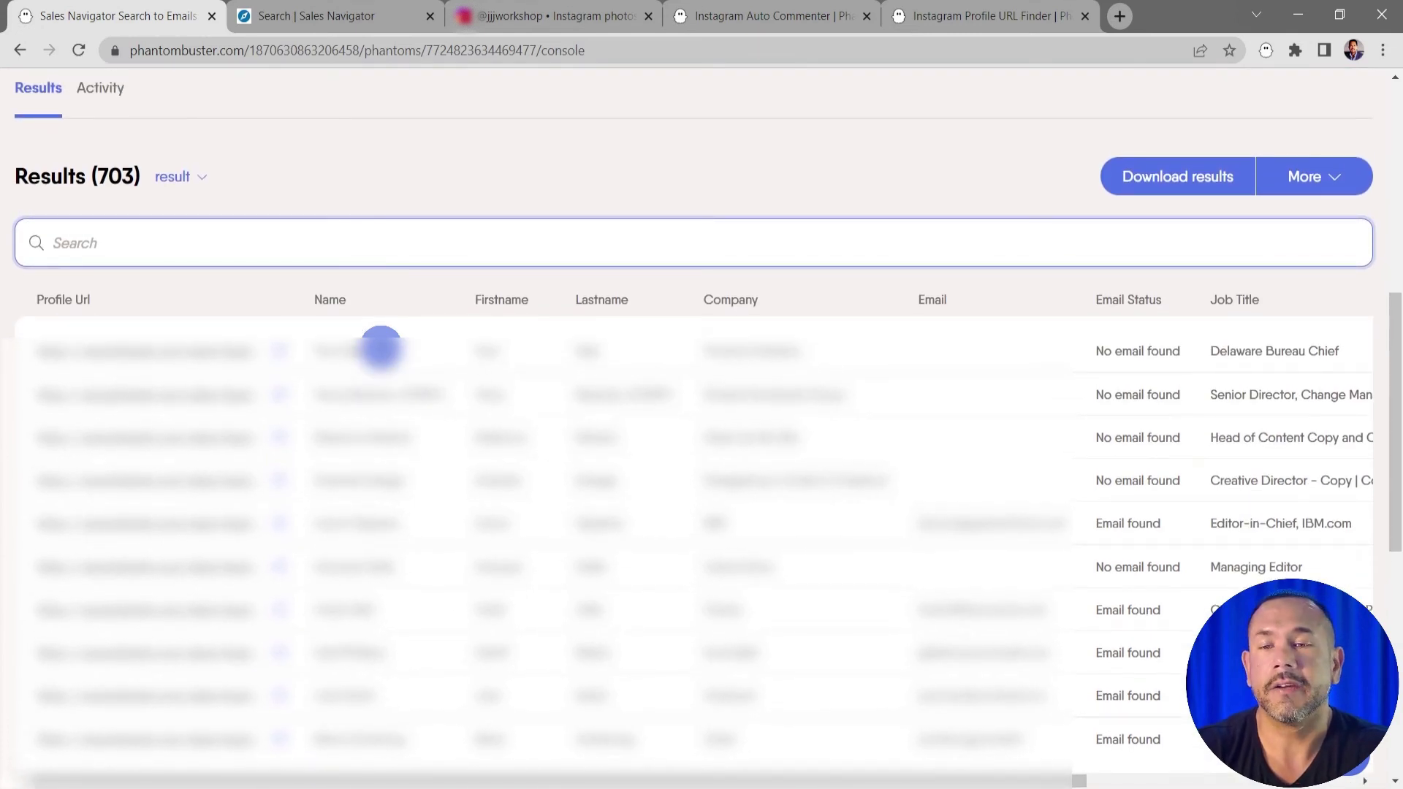
{"action": "left_click", "coordinate": [380, 347]}
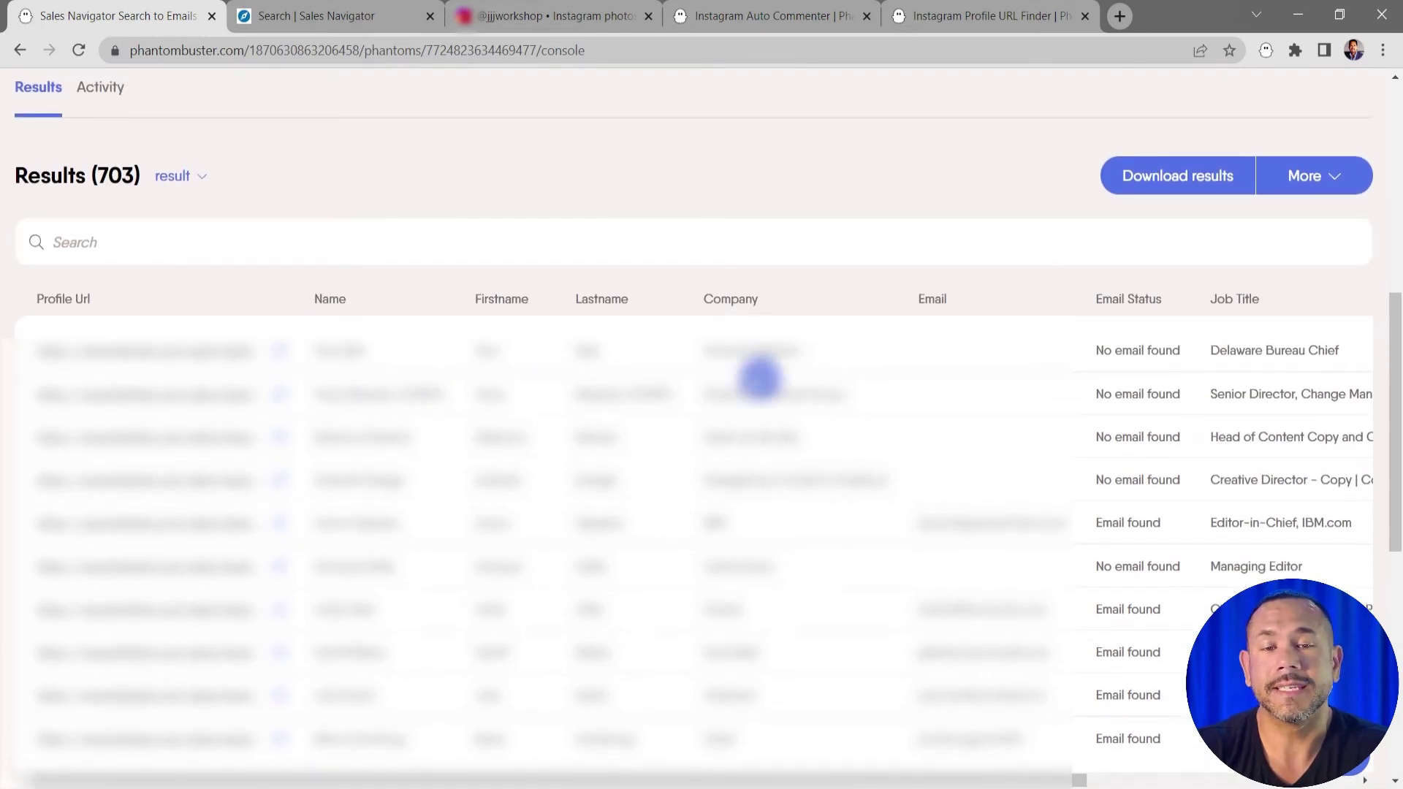
{"action": "left_click", "coordinate": [941, 305]}
{"action": "left_click", "coordinate": [1004, 305]}
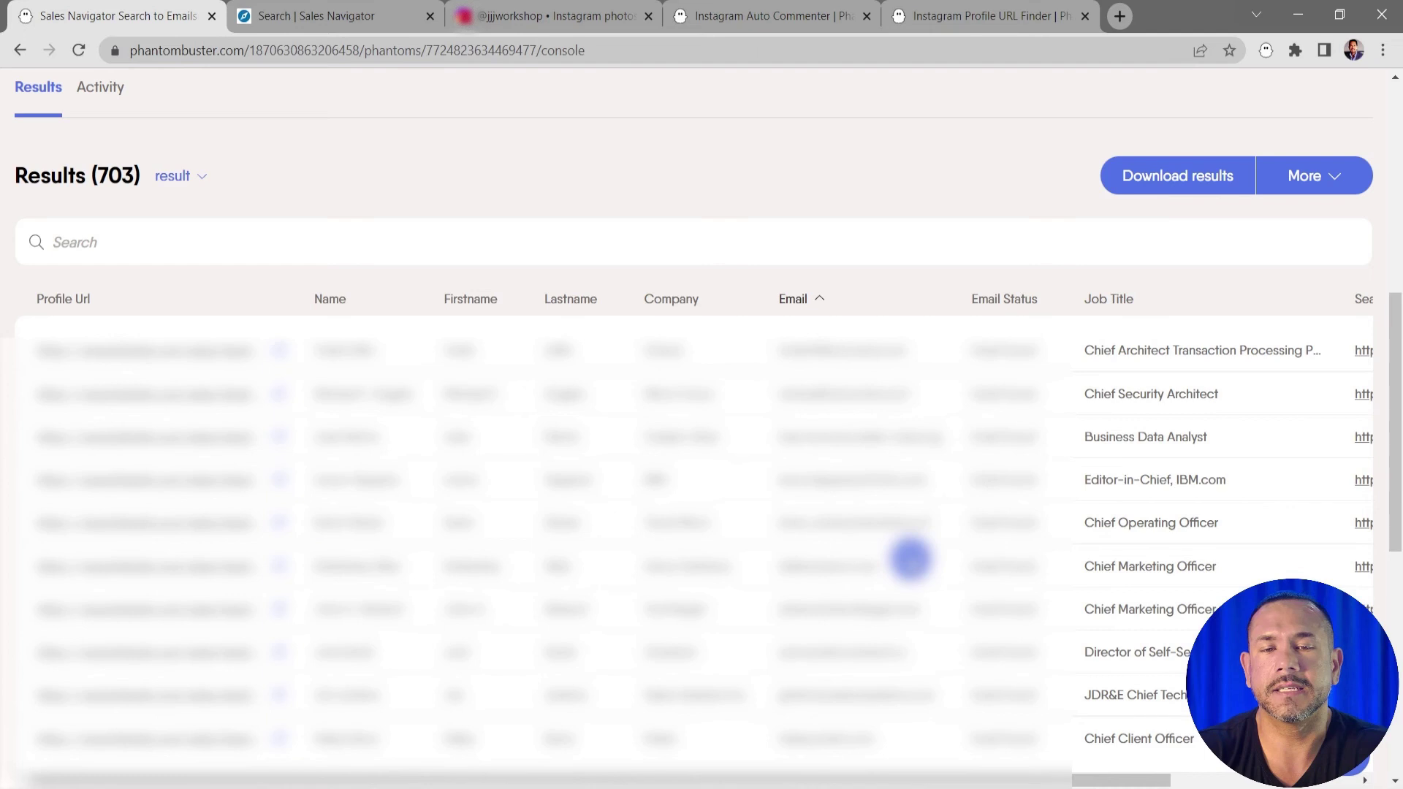
{"action": "scroll", "coordinate": [910, 559], "scroll_direction": "up", "scroll_amount": 3}
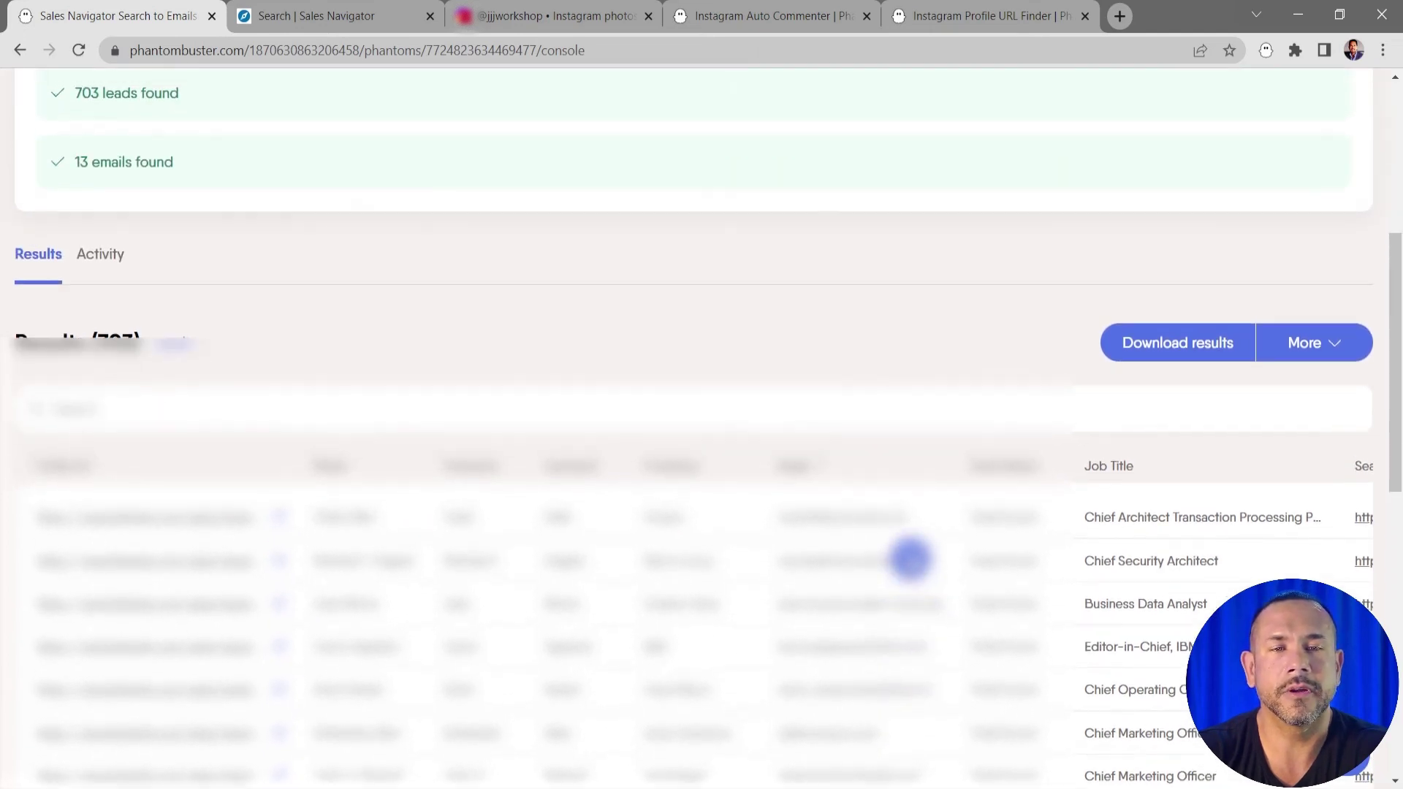
{"action": "scroll", "coordinate": [949, 482], "scroll_direction": "up", "scroll_amount": 1}
{"action": "scroll", "coordinate": [948, 482], "scroll_direction": "down", "scroll_amount": 2}
{"action": "scroll", "coordinate": [949, 483], "scroll_direction": "up", "scroll_amount": 2}
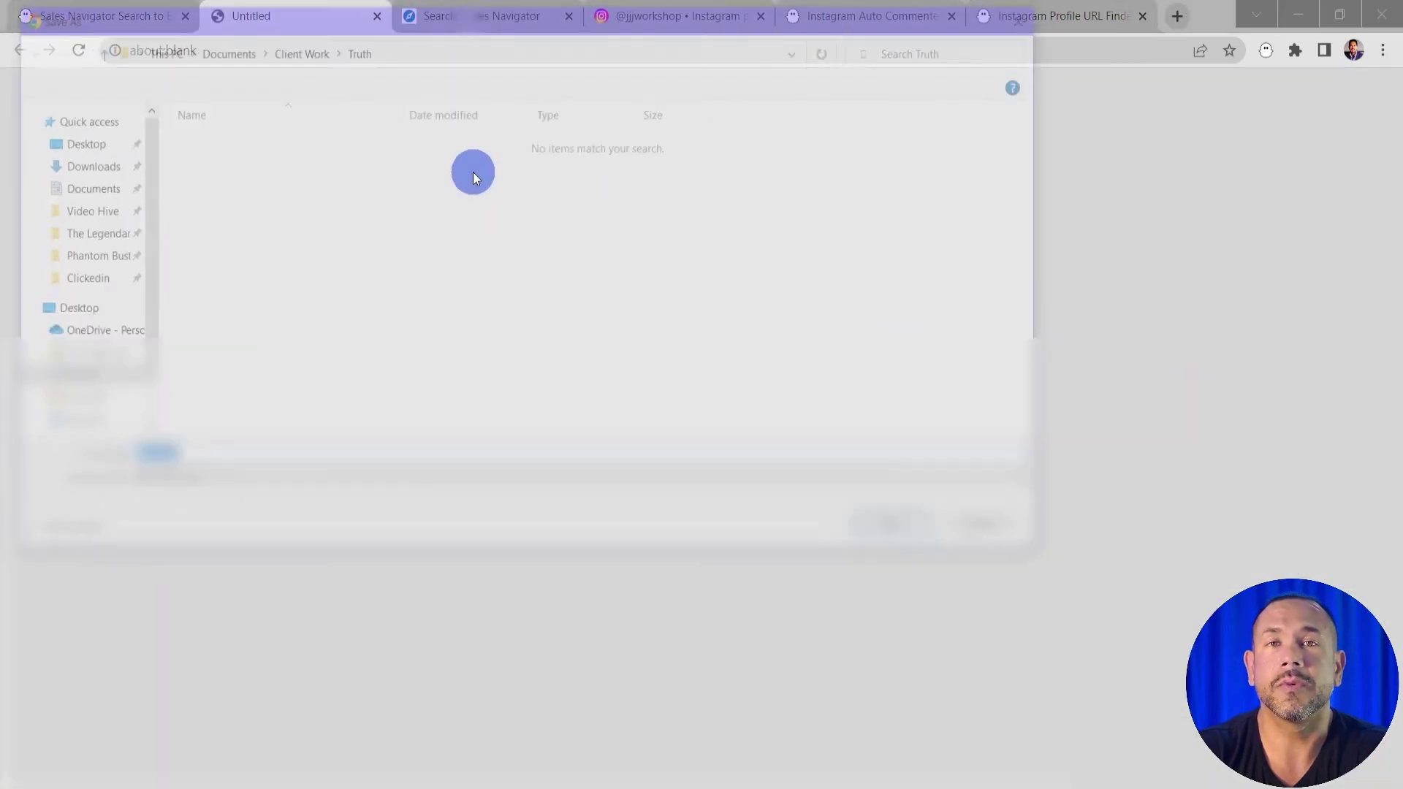
- Close the save dialog, download result.csv, and copy and open the result.json link
{"action": "left_click", "coordinate": [1016, 525]}
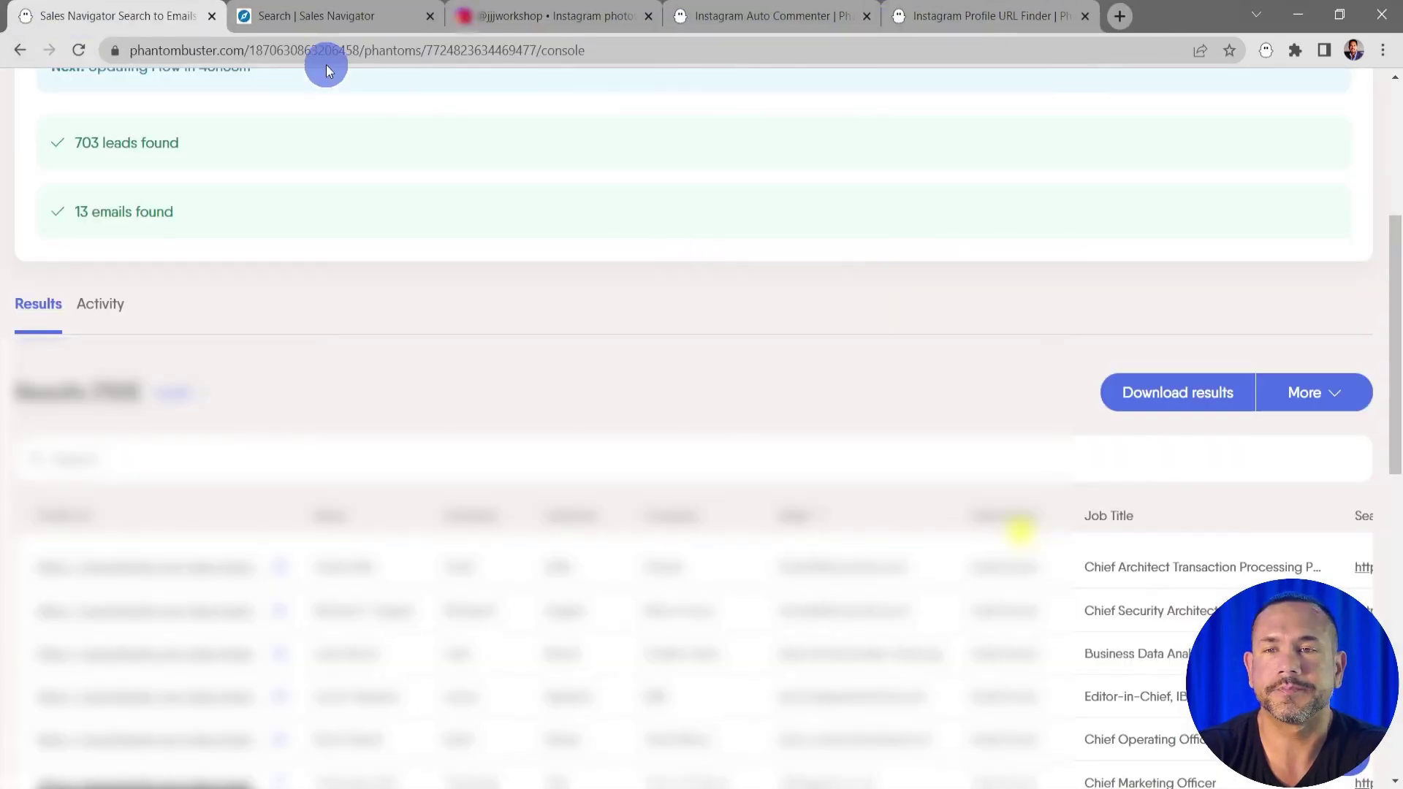
{"action": "left_click", "coordinate": [1330, 393]}
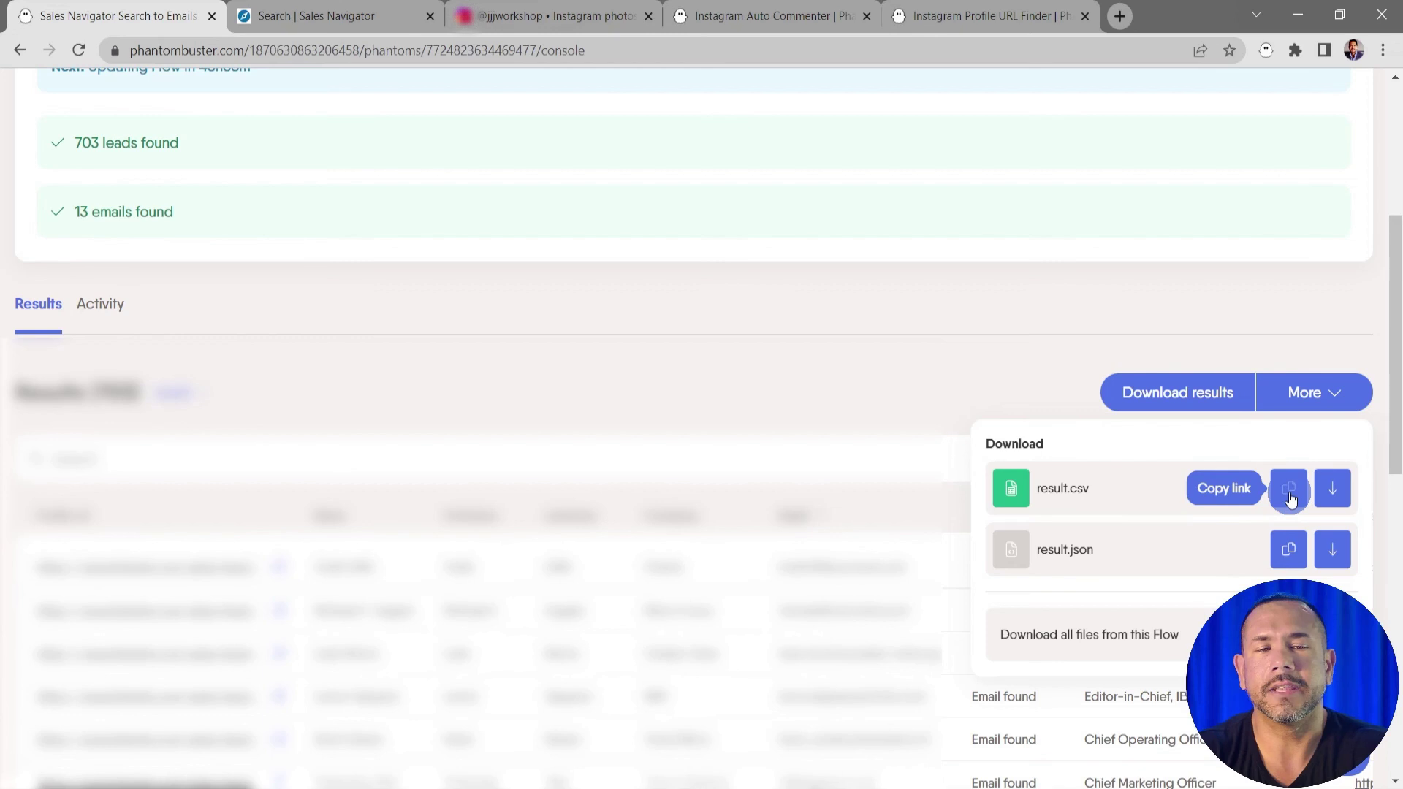
{"action": "left_click", "coordinate": [1341, 499]}
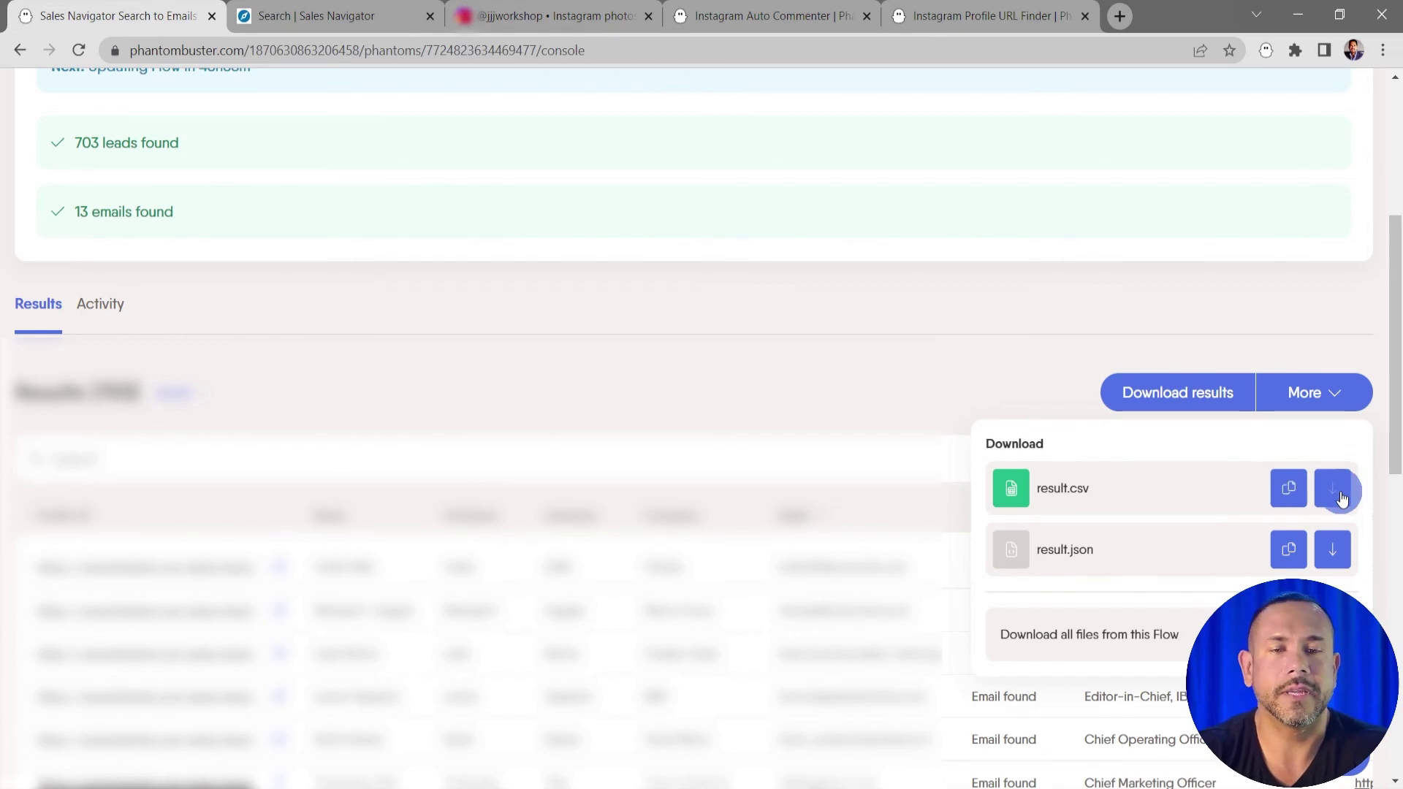
{"action": "left_click", "coordinate": [1296, 535]}
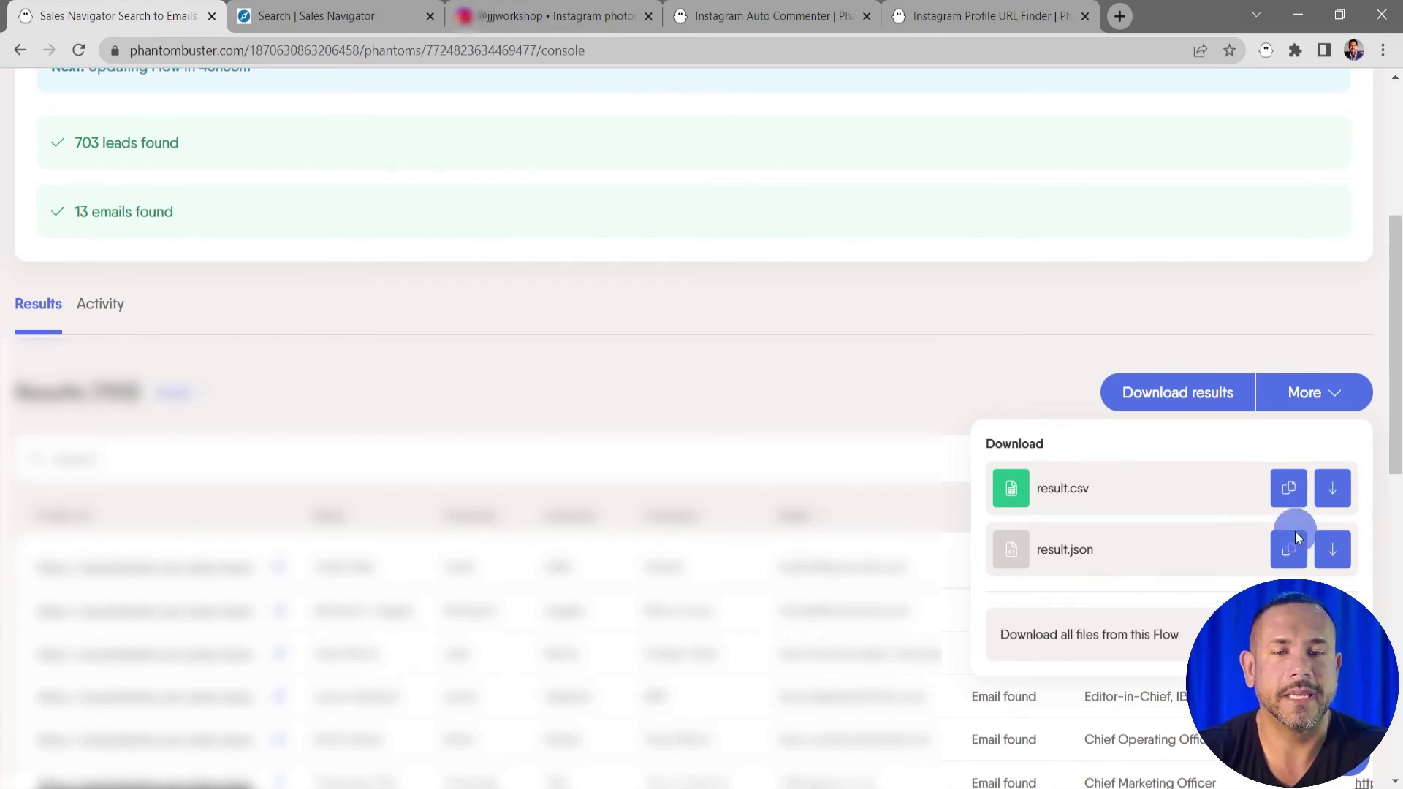
{"action": "left_click", "coordinate": [1045, 561]}
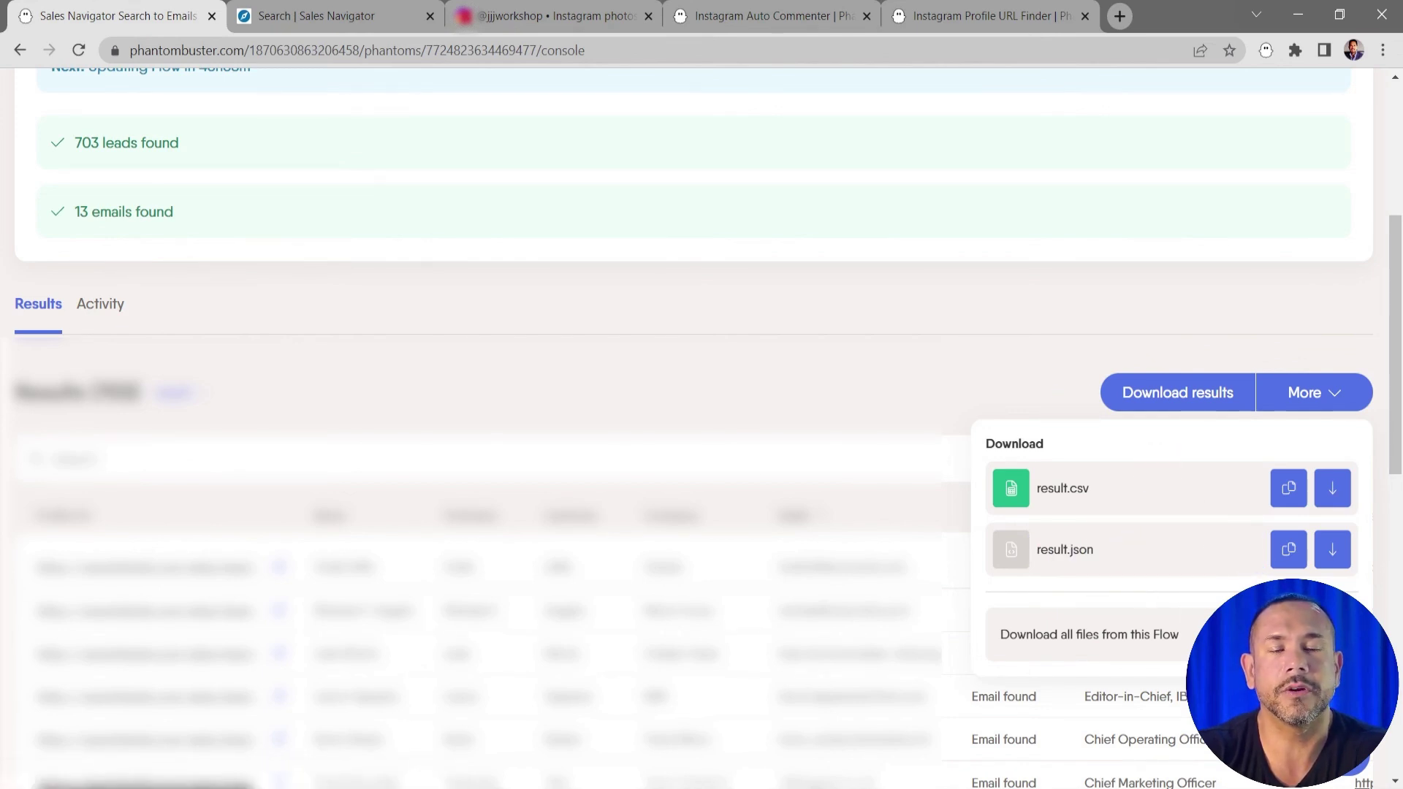
{"action": "left_click", "coordinate": [106, 316]}
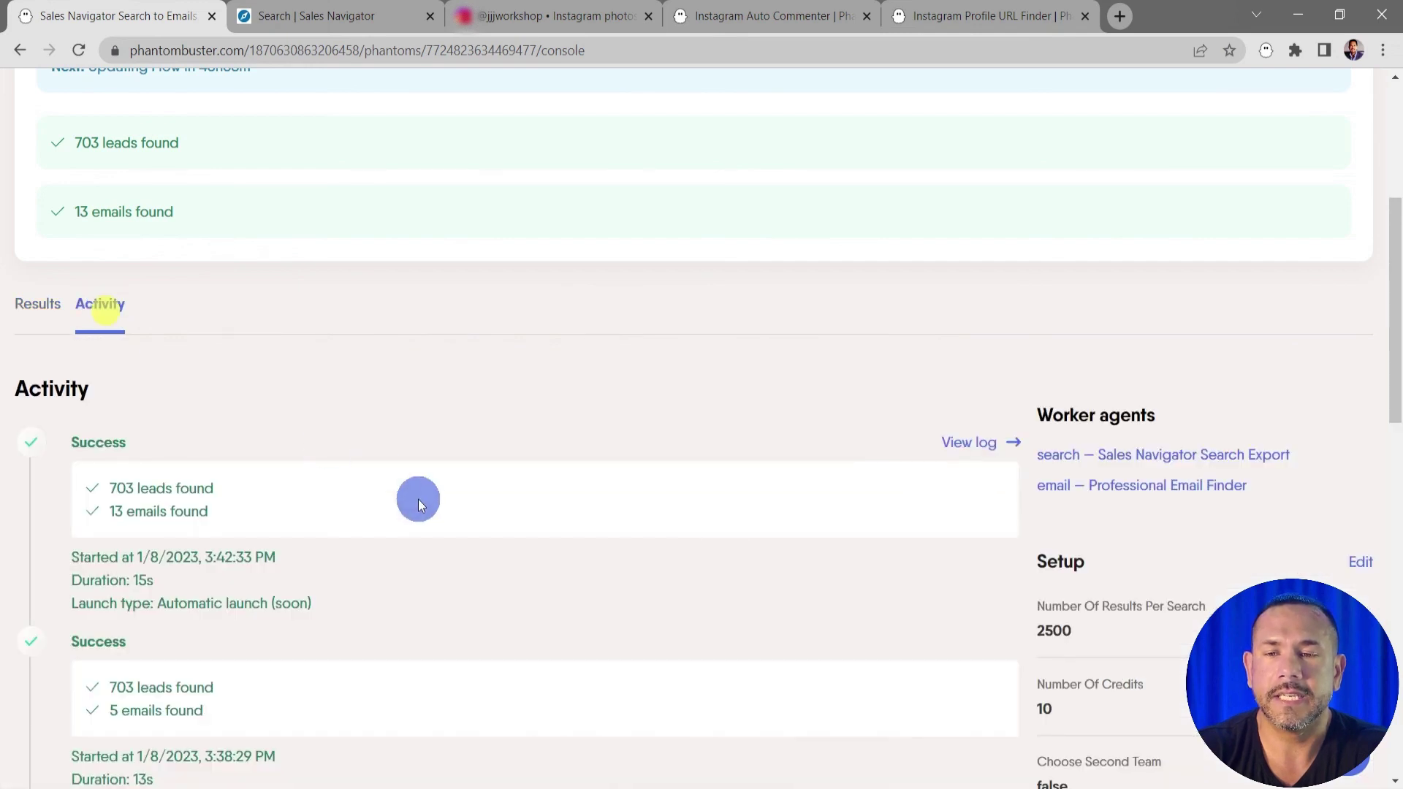
{"action": "scroll", "coordinate": [418, 500], "scroll_direction": "down", "scroll_amount": 3}
{"action": "scroll", "coordinate": [419, 504], "scroll_direction": "down", "scroll_amount": 4}
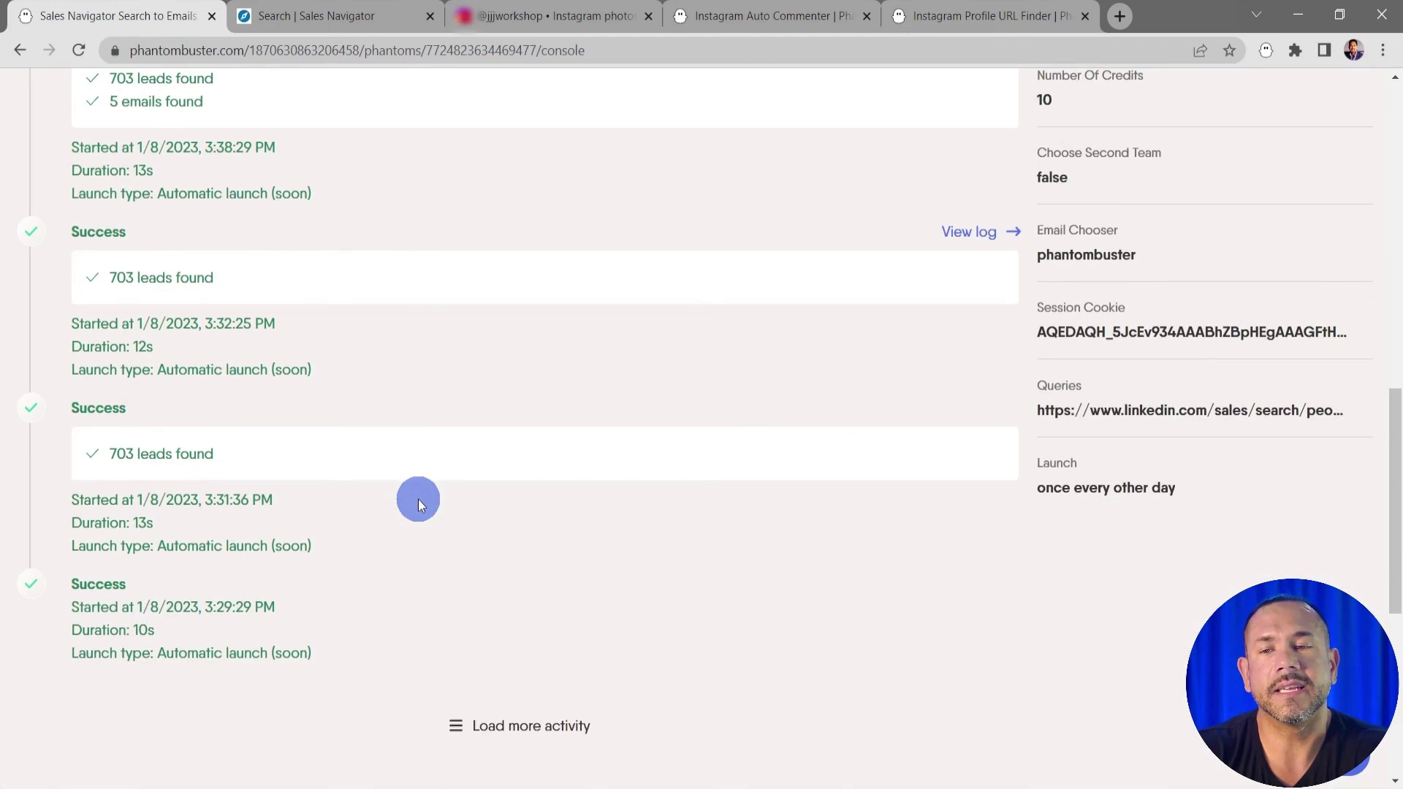
{"action": "scroll", "coordinate": [419, 504], "scroll_direction": "up", "scroll_amount": 6}
{"action": "scroll", "coordinate": [418, 498], "scroll_direction": "up", "scroll_amount": 5}
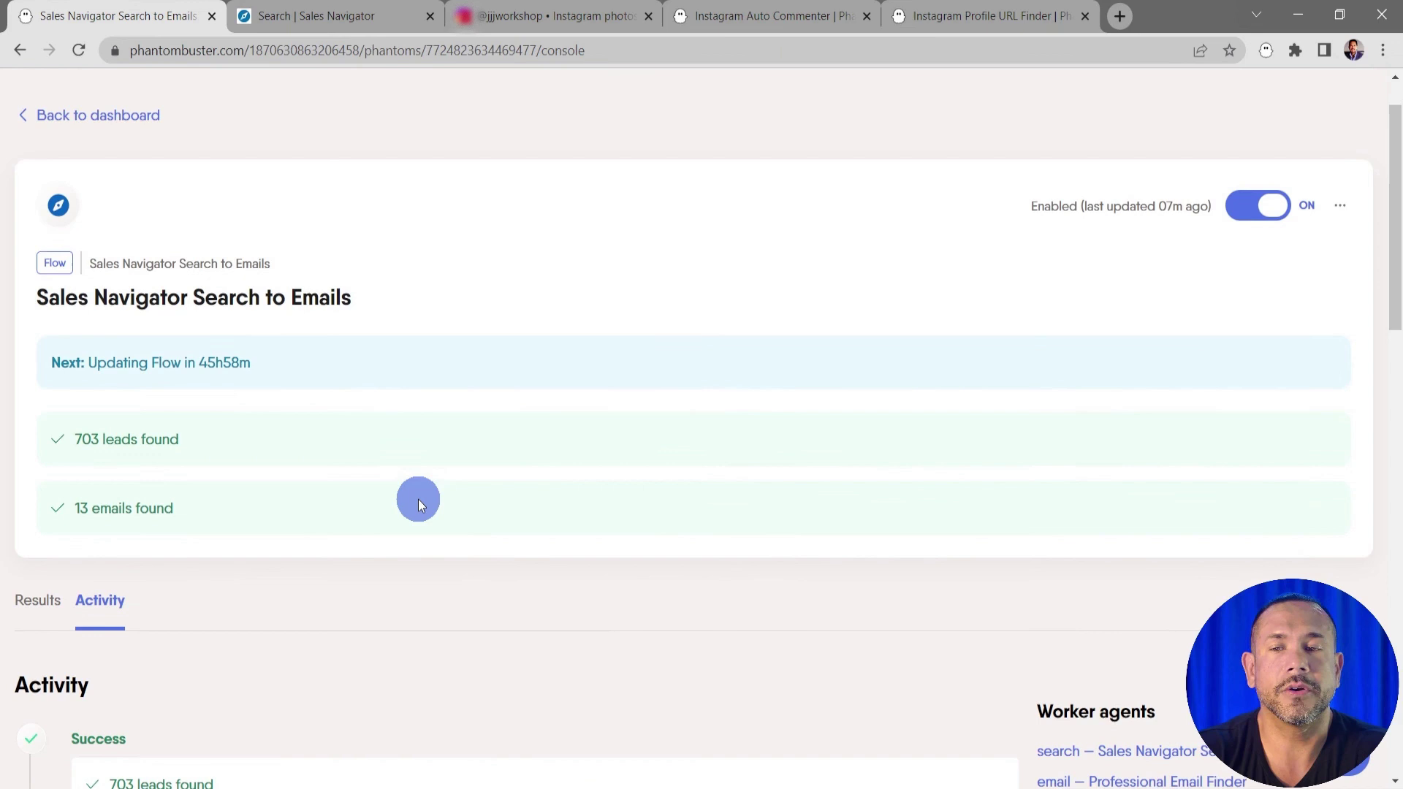
{"action": "left_click", "coordinate": [34, 605]}
{"action": "scroll", "coordinate": [668, 501], "scroll_direction": "up", "scroll_amount": 1}
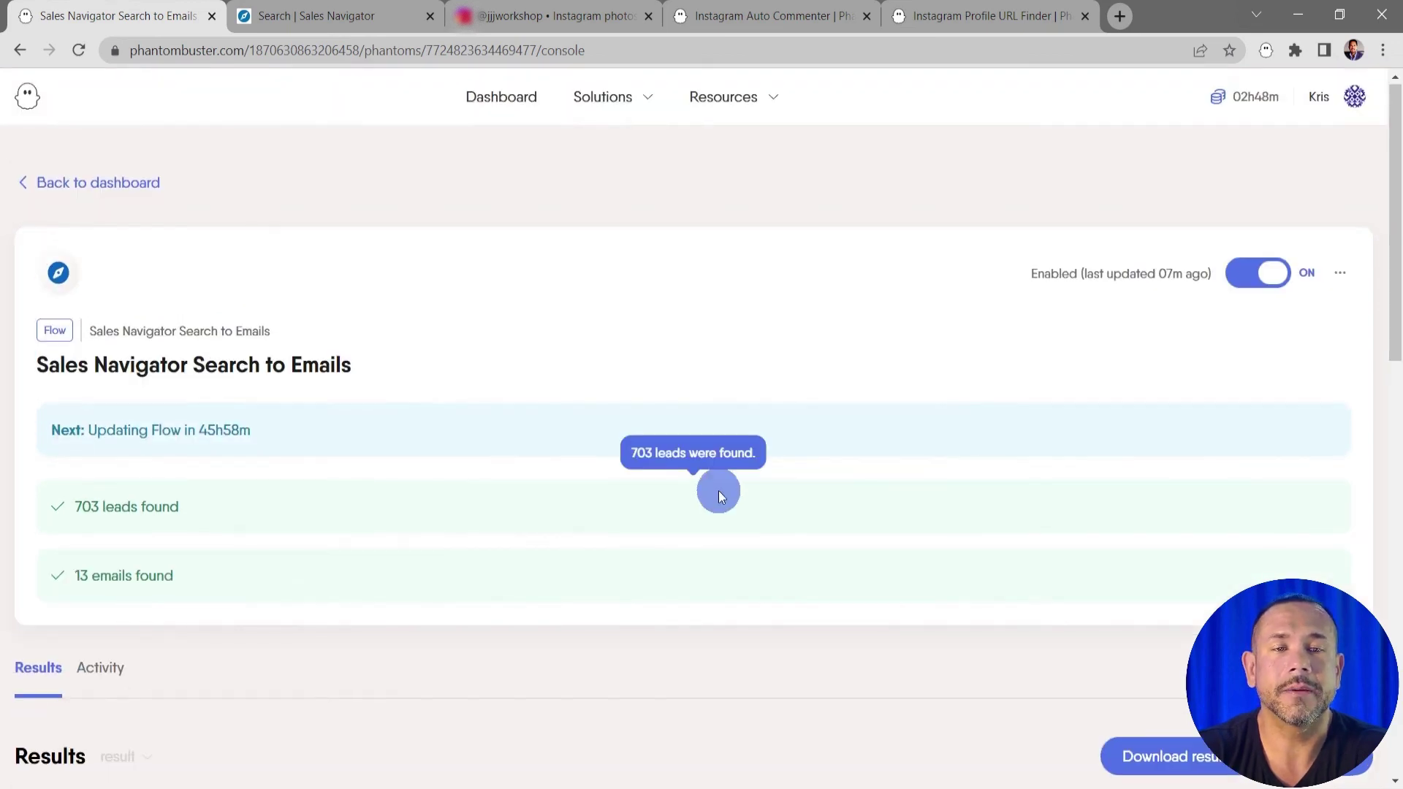